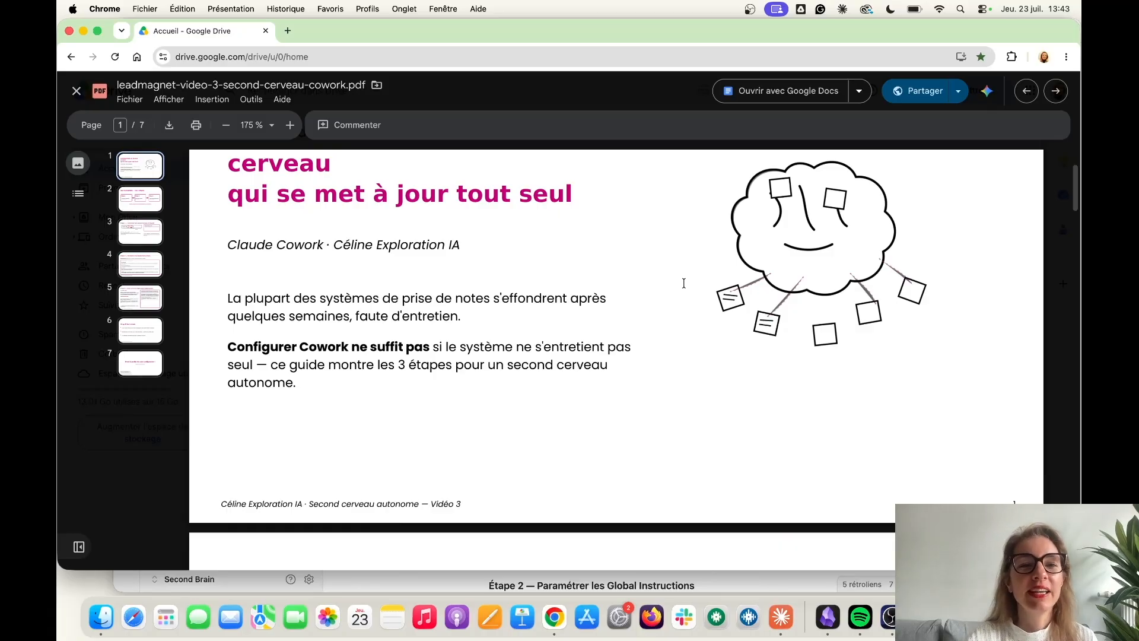
Read the PDF guide from the three-step overview to the Étape 1 page on connecting the second brain to Cowork.
scroll(684, 283, "down", 5)
scroll(683, 283, "down", 2)
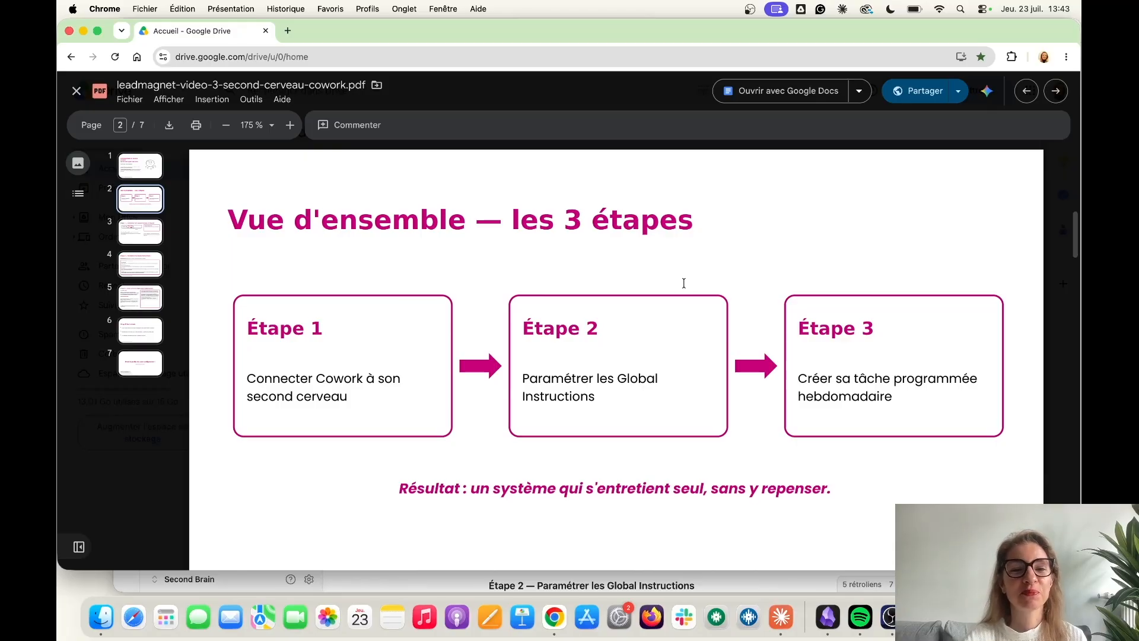
scroll(684, 283, "down", 10)
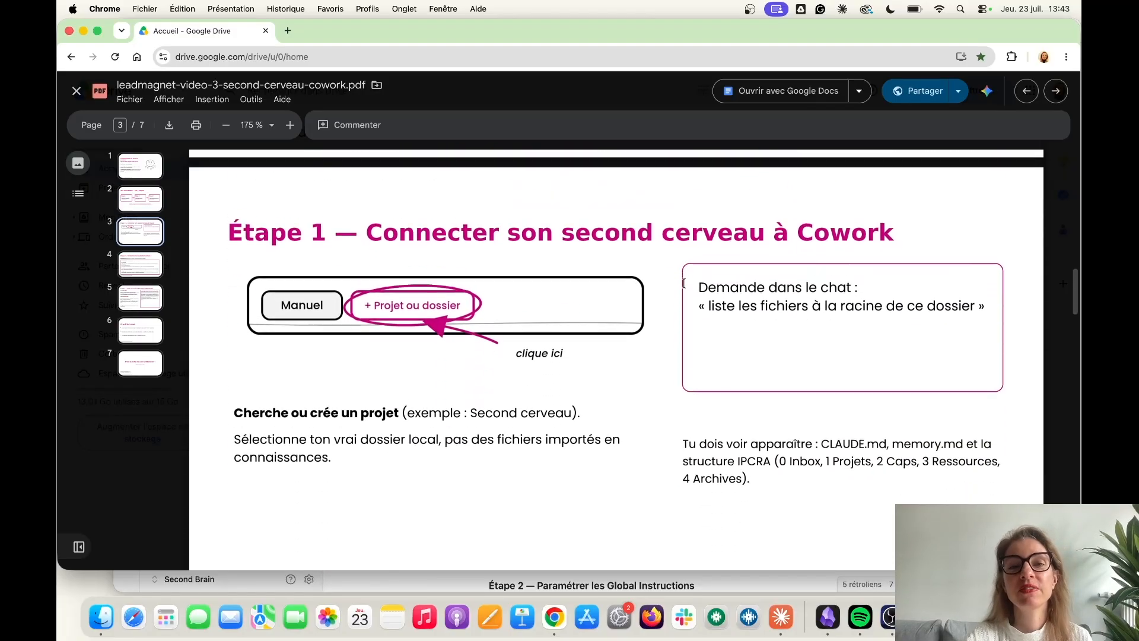
scroll(684, 284, "down", 1)
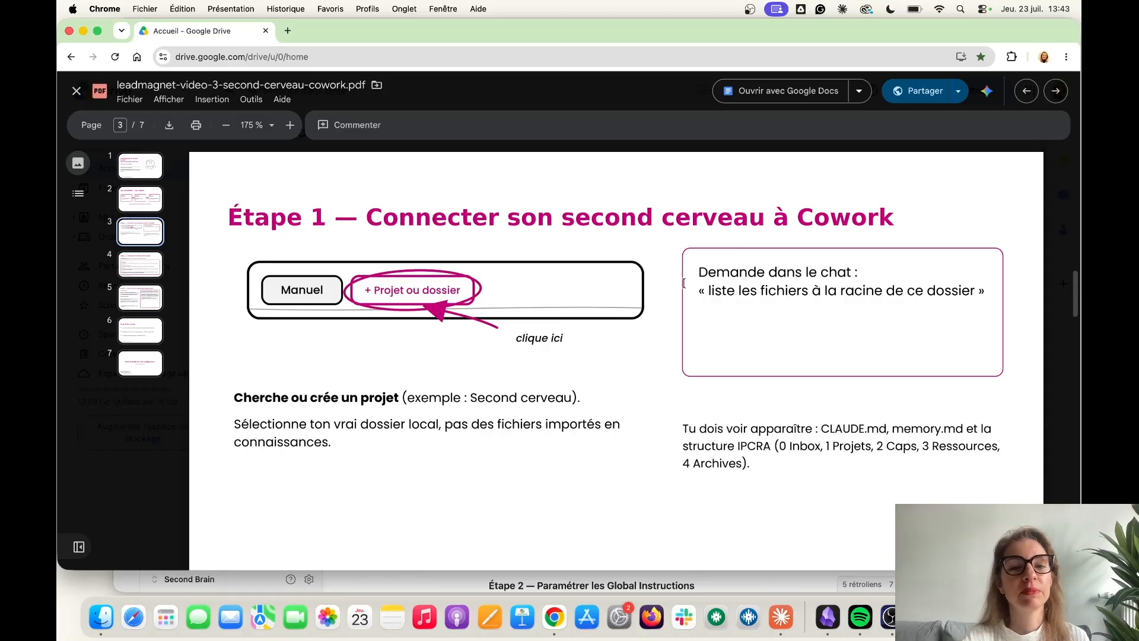
Switch to Claude and start a new conversation, comparing Chat mode with Cowork mode and ending in Cowork.
left_click(782, 620)
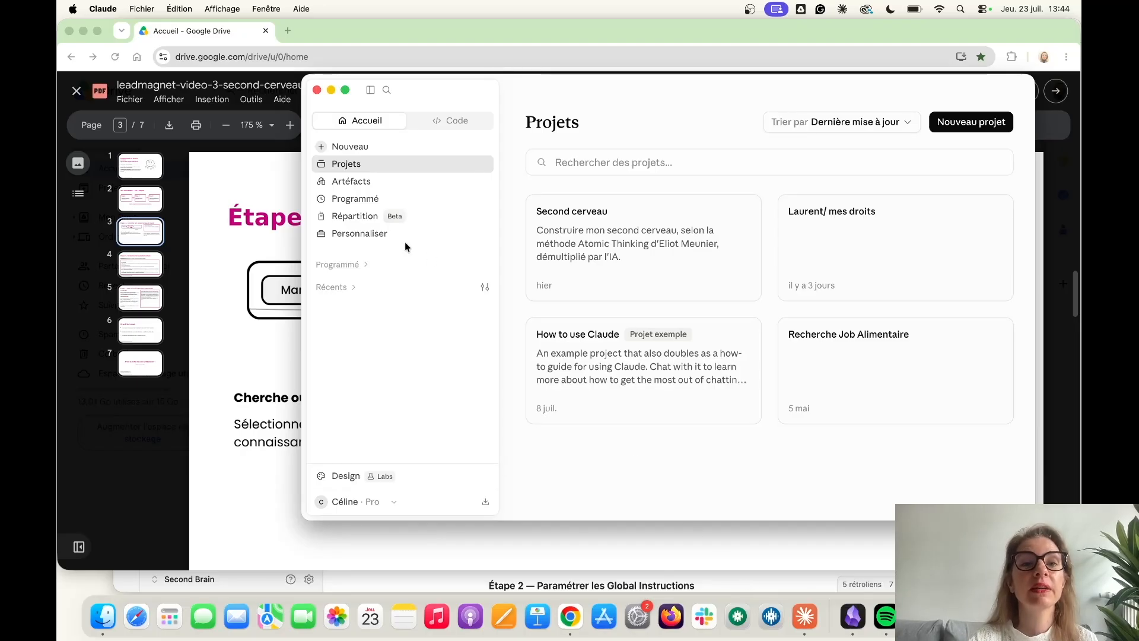
left_click(349, 148)
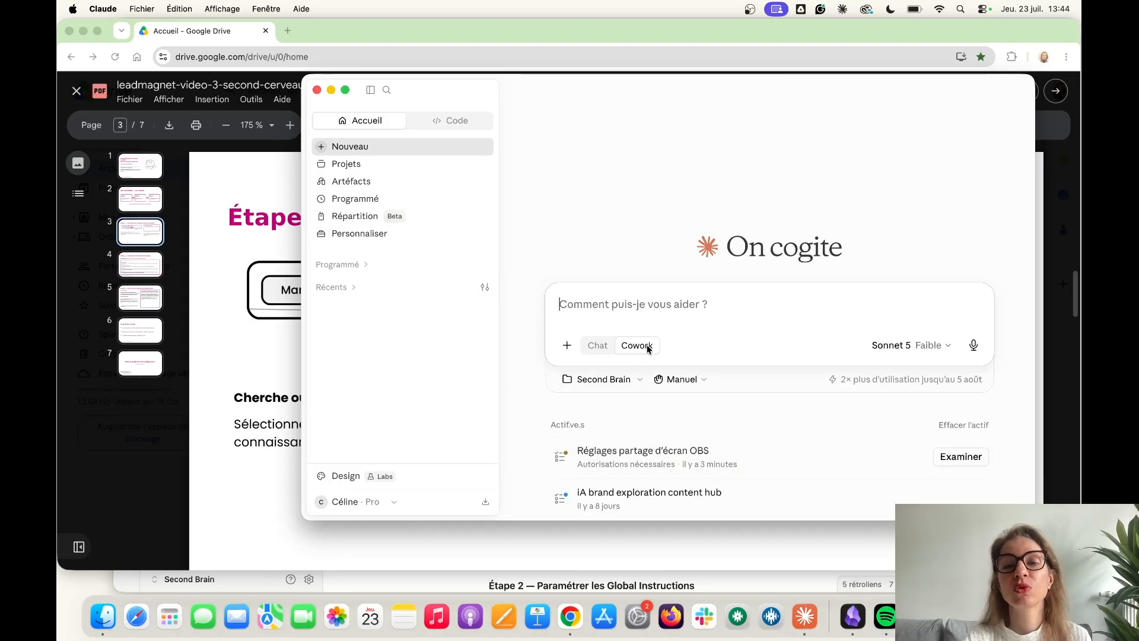
left_click(595, 345)
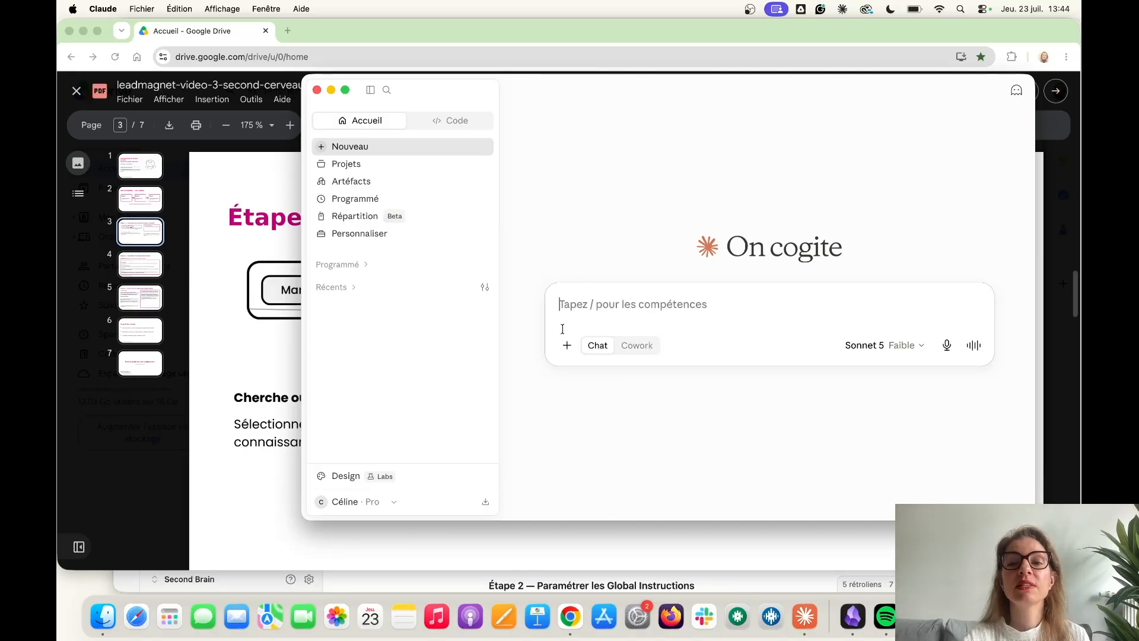
left_click(647, 347)
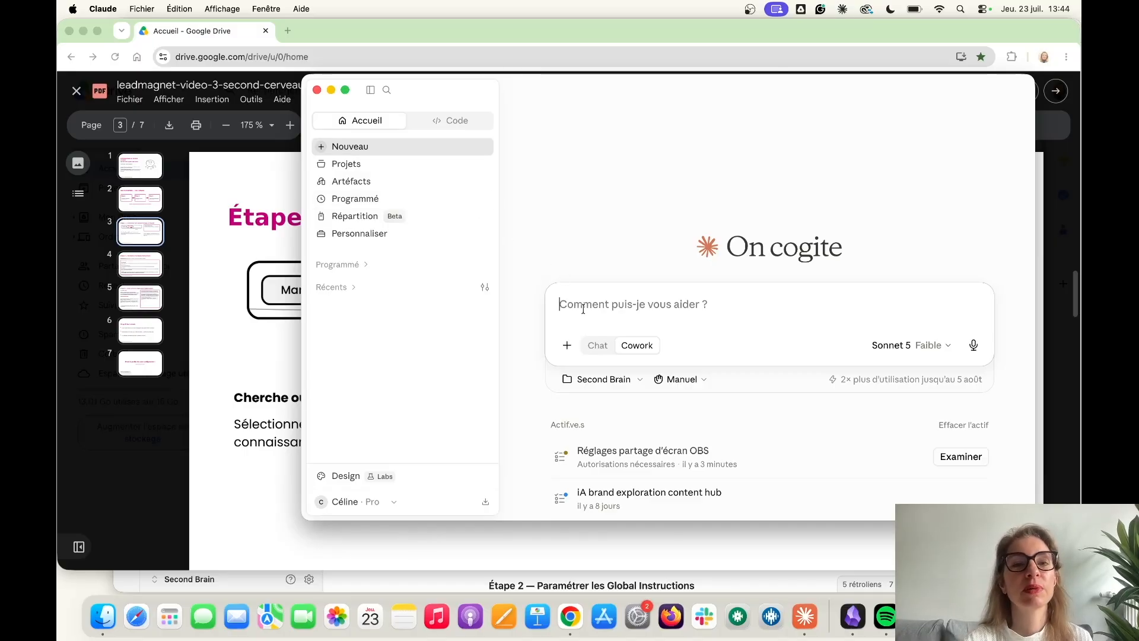
Examine the new project form and its folder choices from the projects list, closing it without creating a project.
left_click(349, 165)
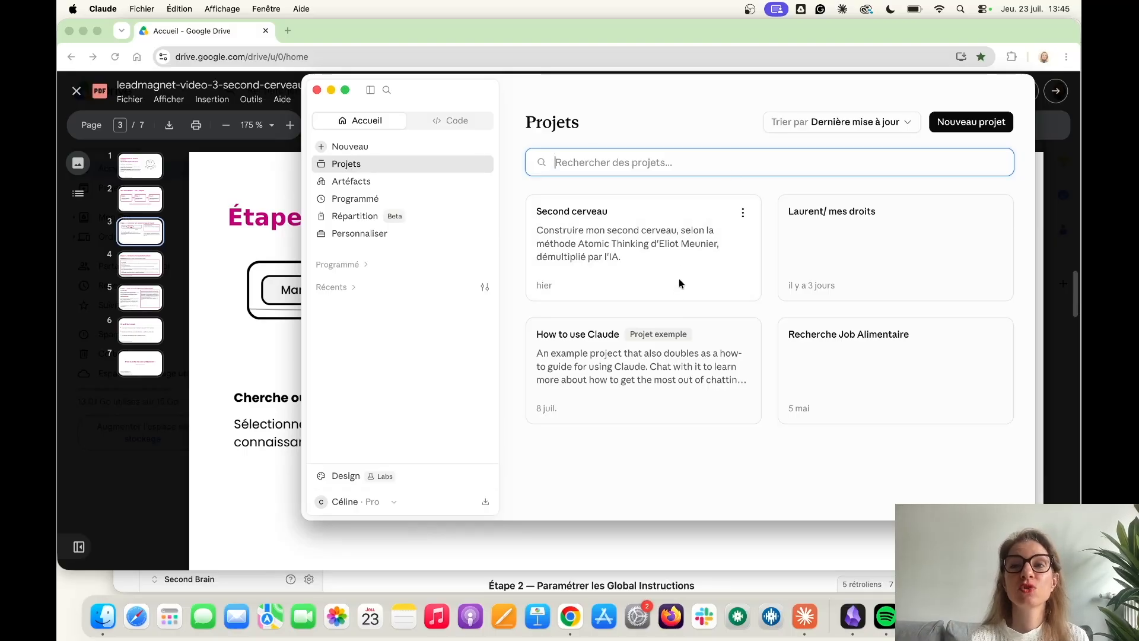
left_click(957, 123)
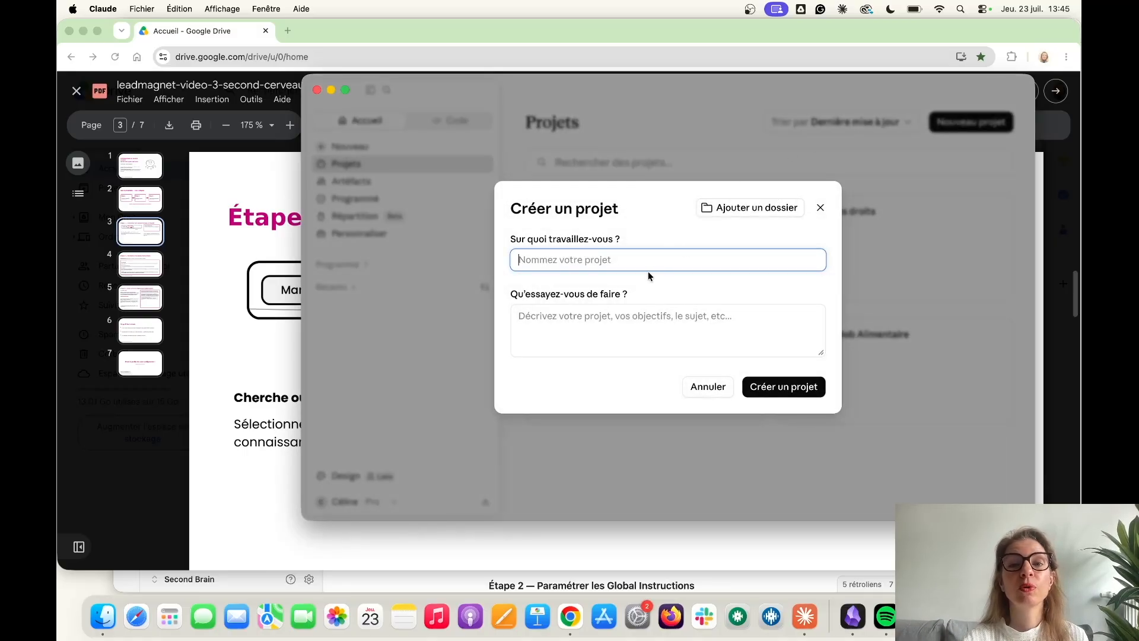
left_click(625, 317)
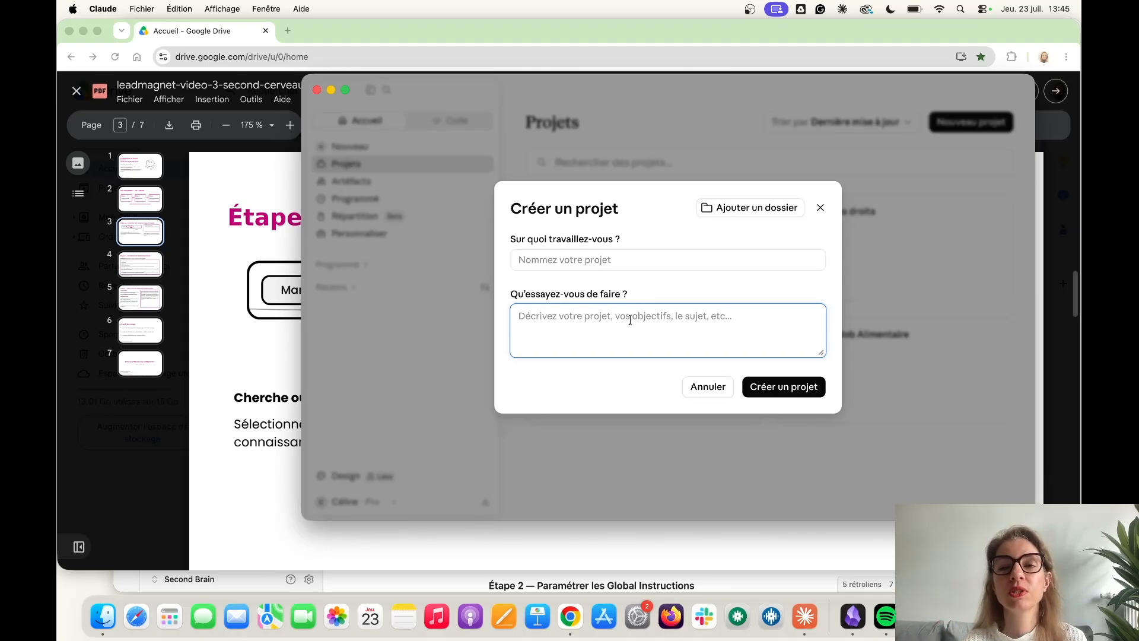
left_click(731, 205)
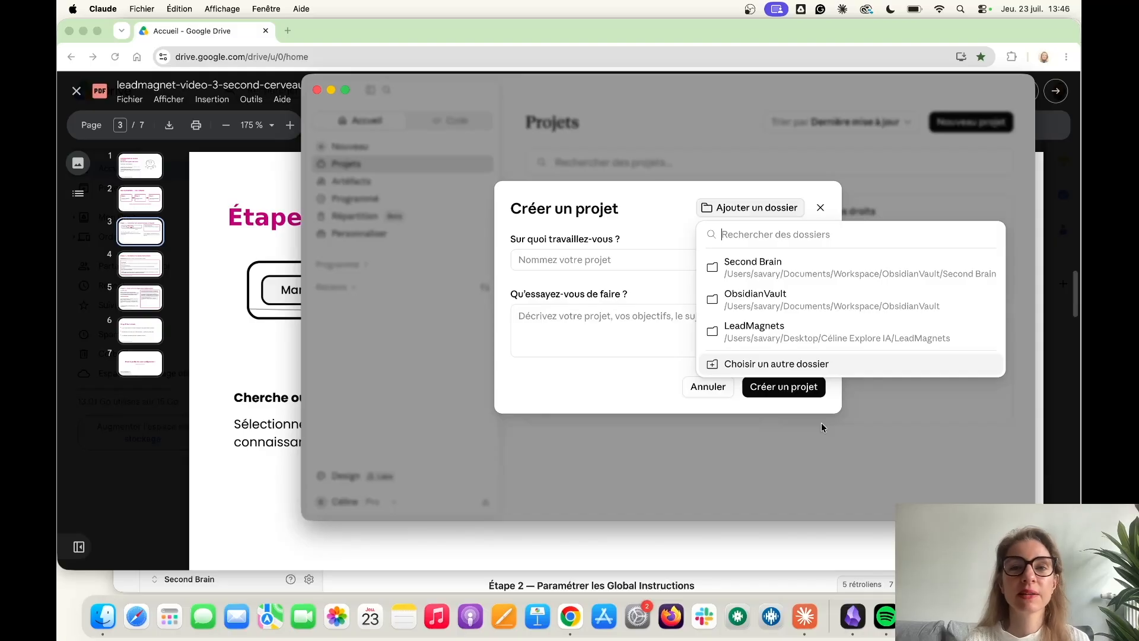
left_click(952, 166)
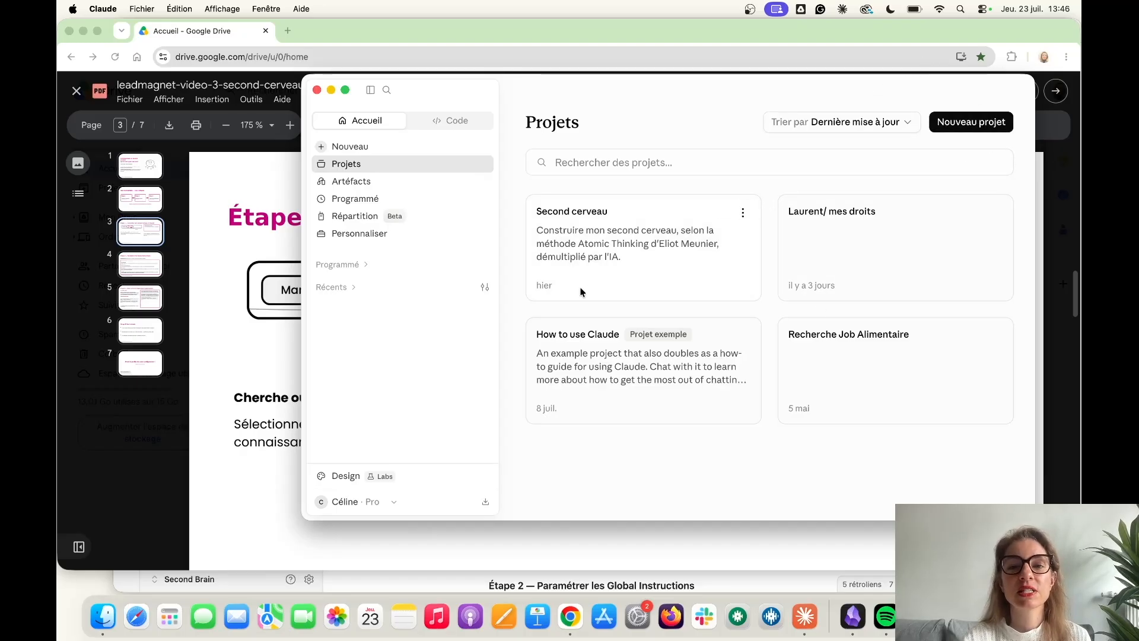
Minimize Claude and read the guide's Étape 2 page on the Global Instructions.
left_click(331, 89)
scroll(379, 434, "up", 10)
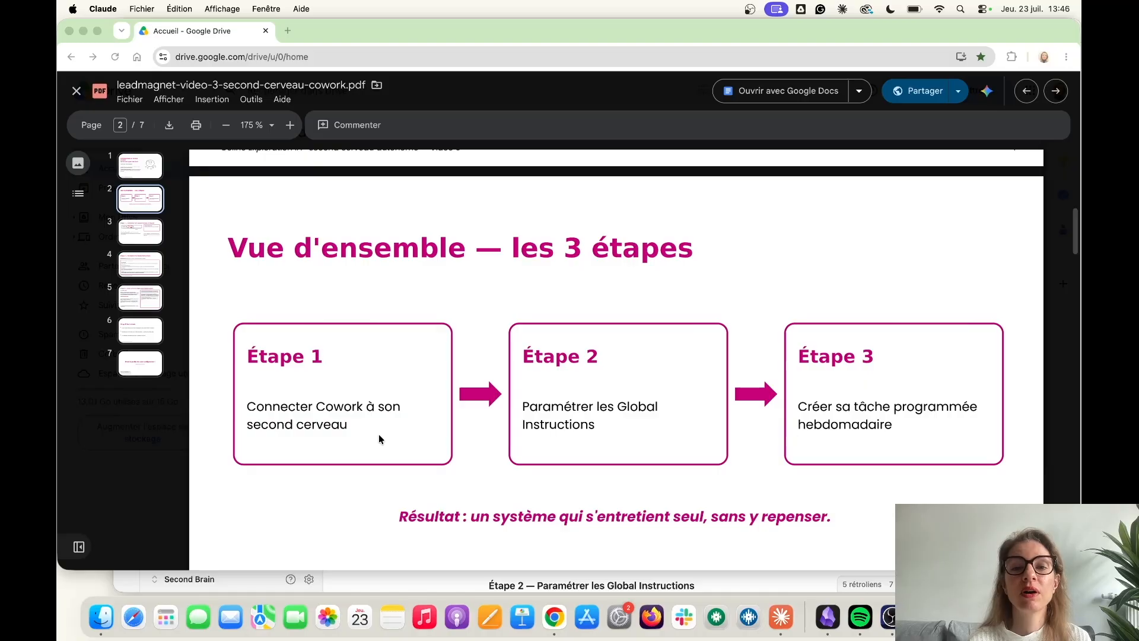
scroll(378, 436, "down", 10)
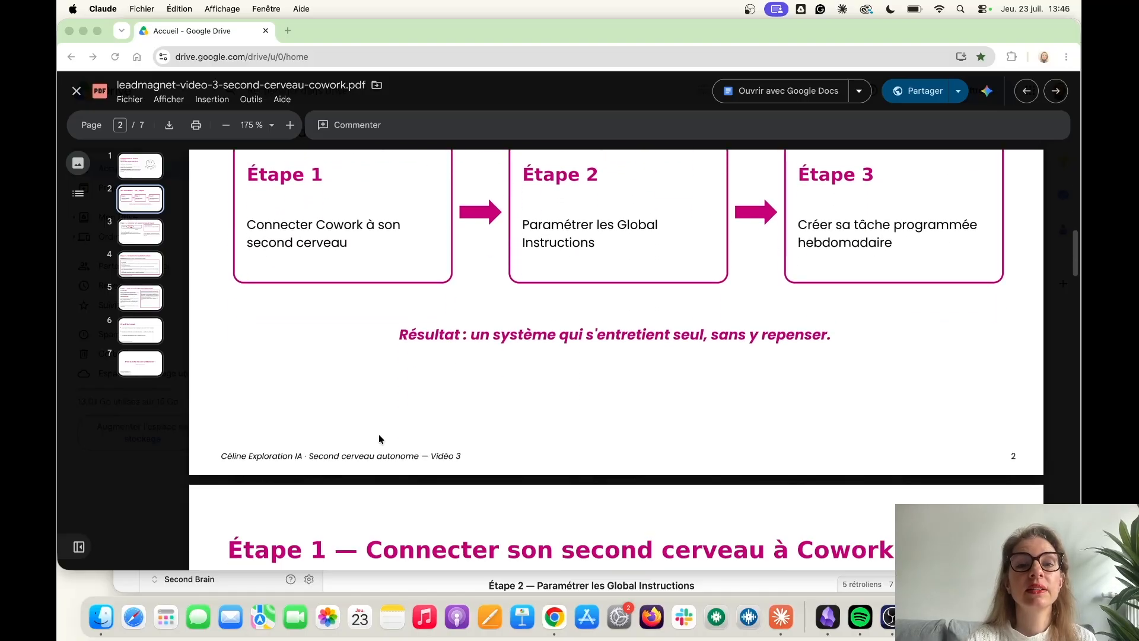
scroll(379, 439, "down", 8)
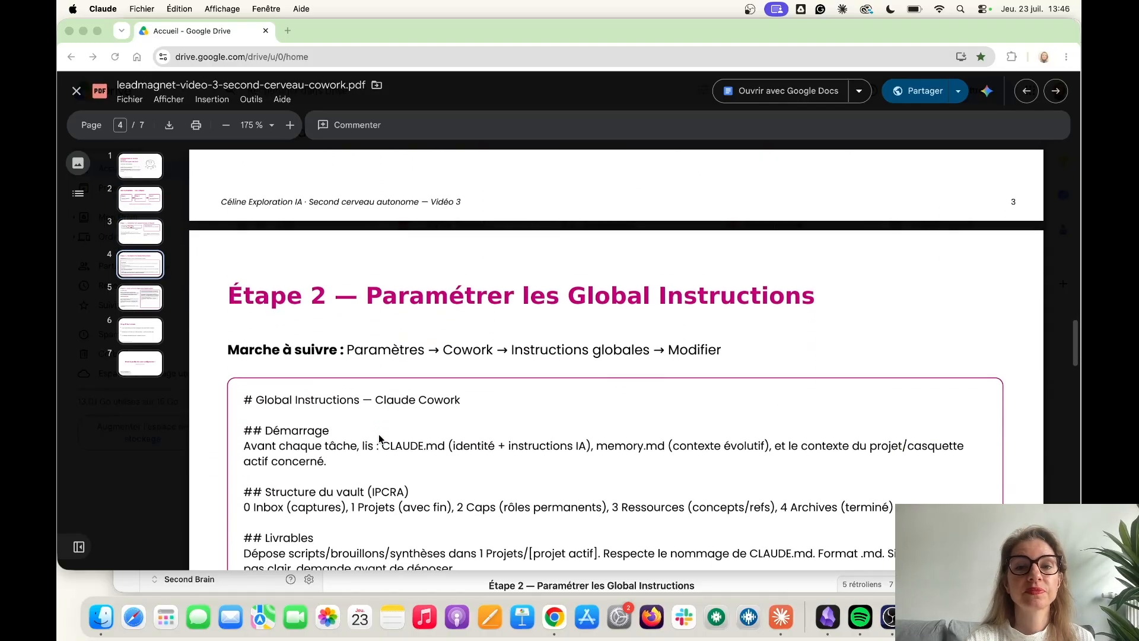
scroll(378, 438, "down", 1)
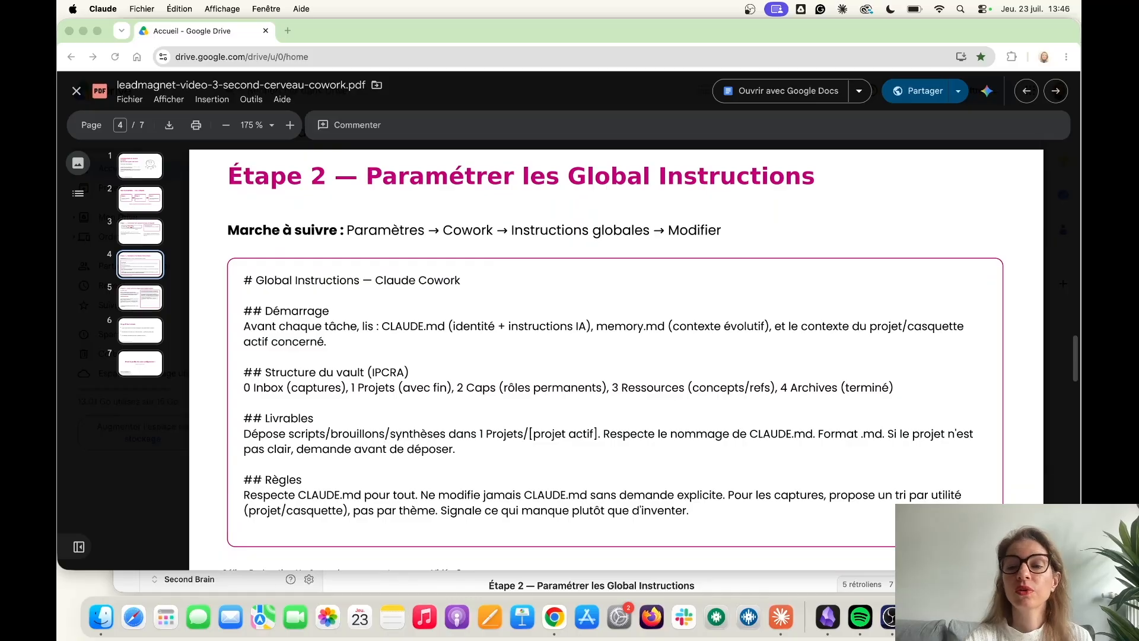
Switch to Claude, reposition its window and open the Cowork section of the settings.
left_click(1004, 617)
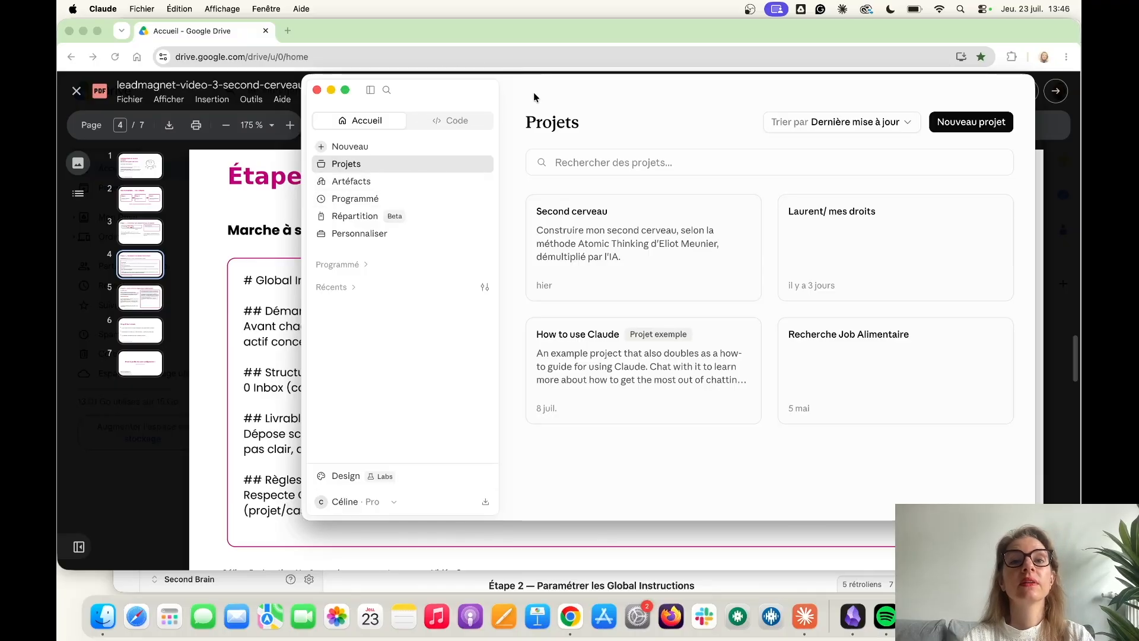
left_click_drag(544, 87, 401, 110)
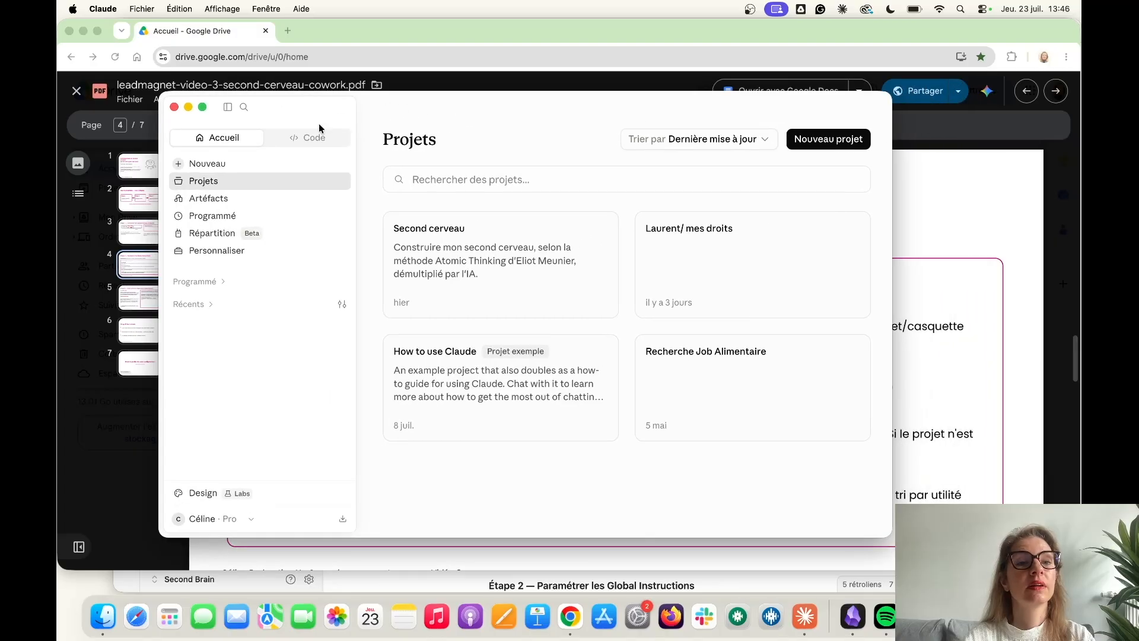
left_click(250, 520)
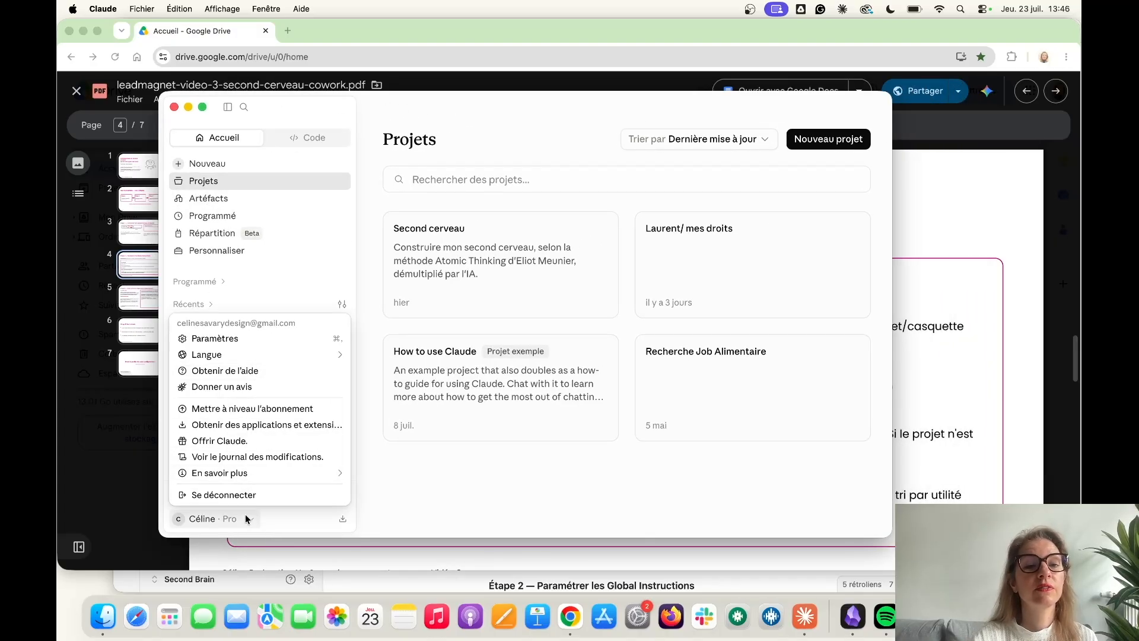
left_click(250, 520)
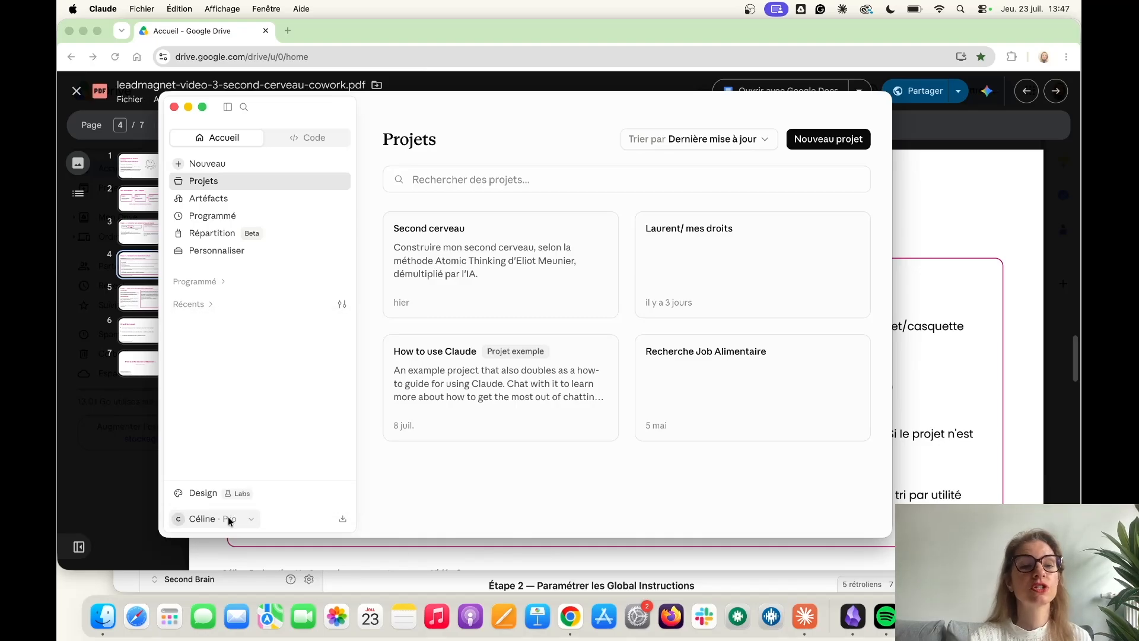
left_click(252, 521)
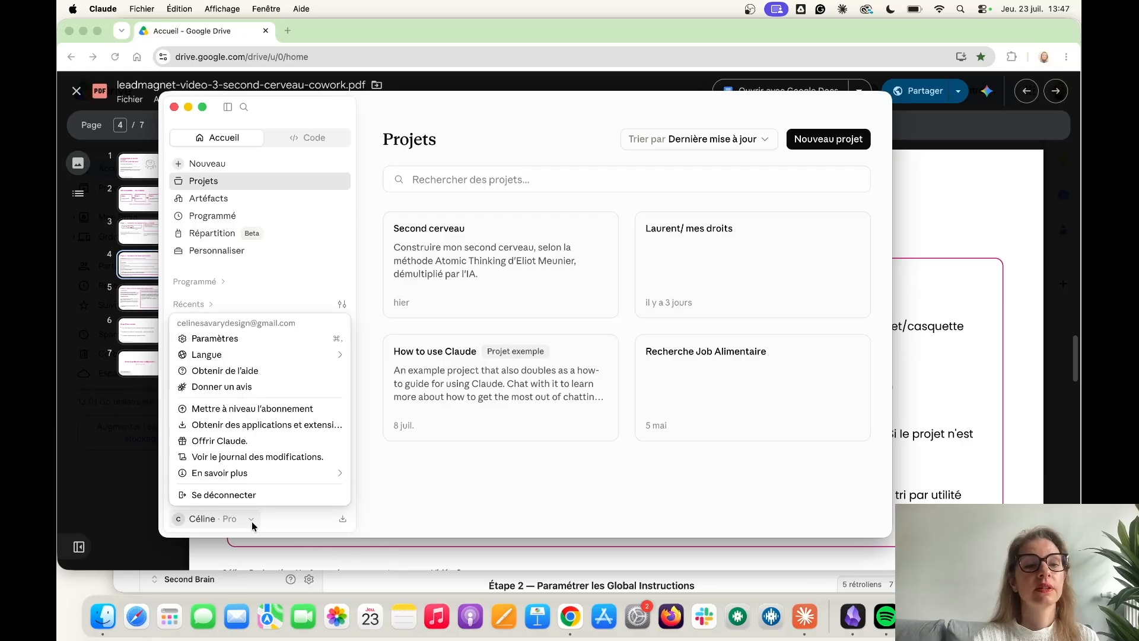
left_click(236, 339)
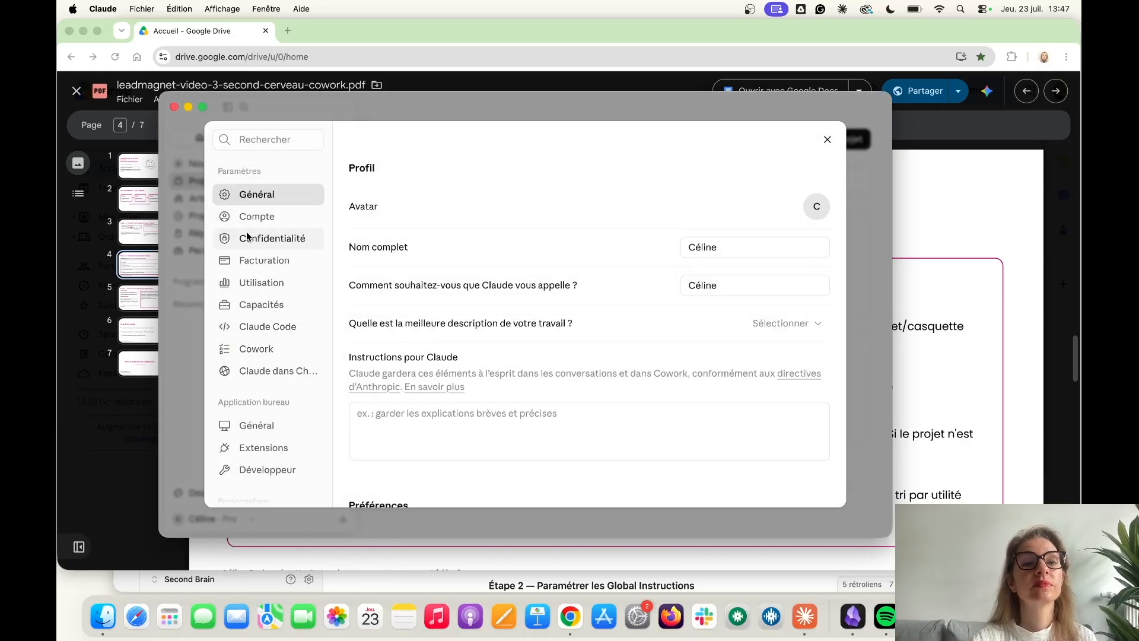
left_click_drag(391, 109, 456, 112)
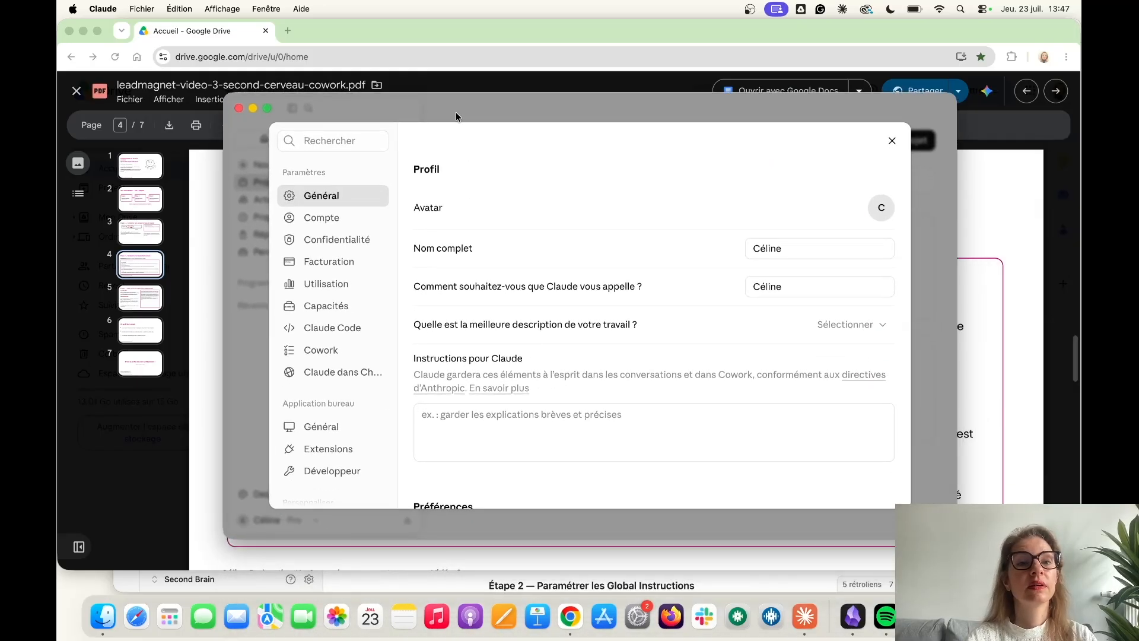
left_click(321, 351)
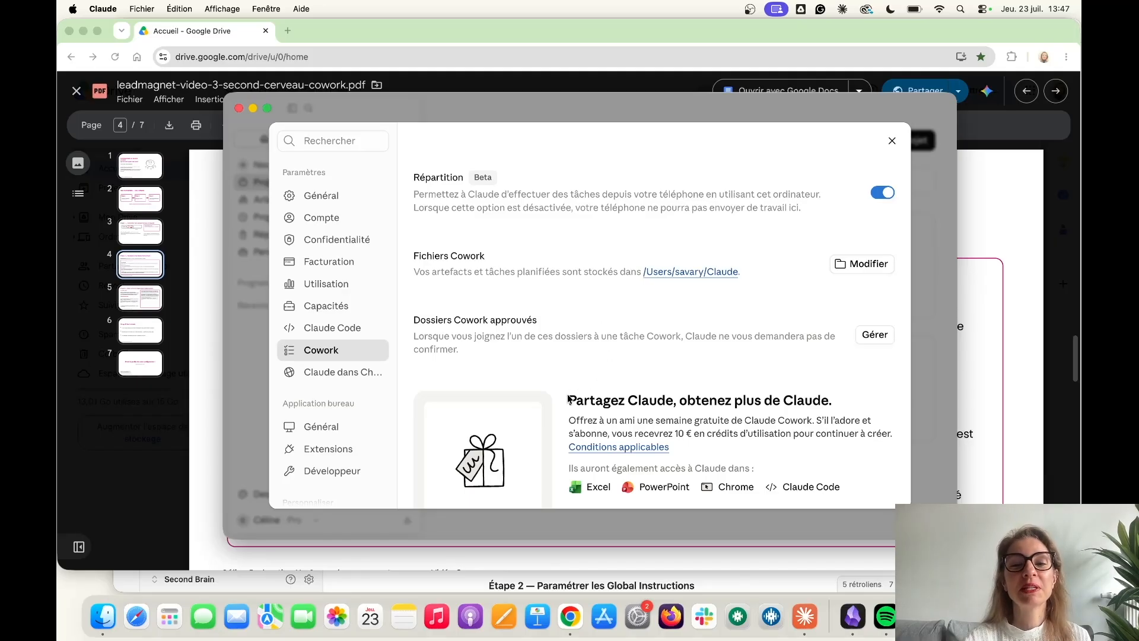
Open the Cowork global instructions for editing, review the text through the Règles section and save it.
scroll(656, 462, "down", 3)
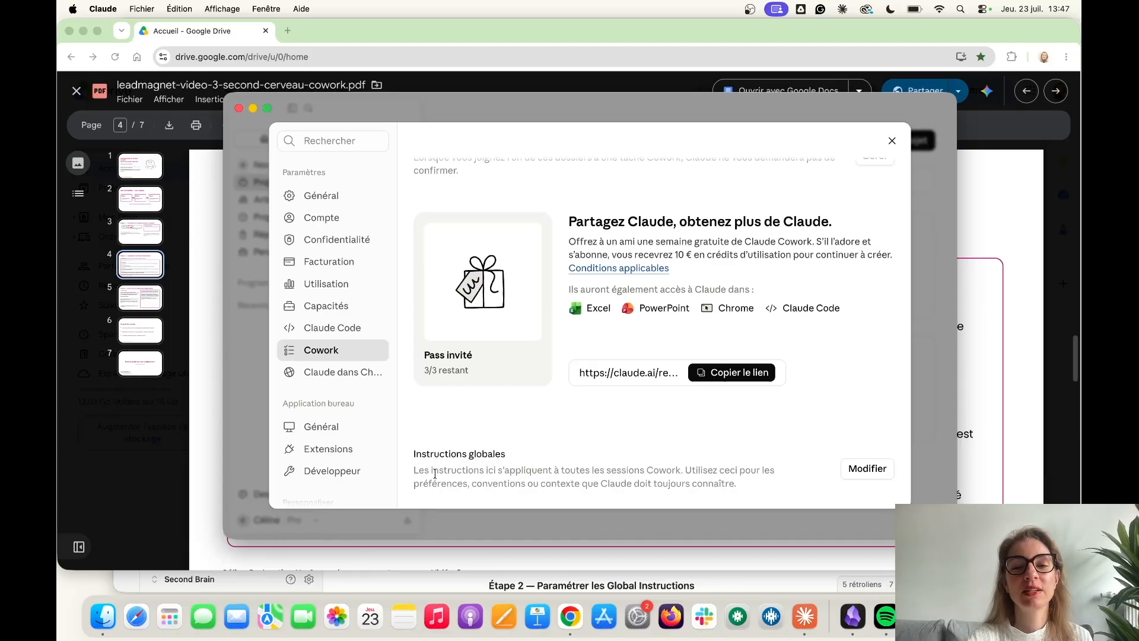
left_click(867, 469)
scroll(813, 409, "down", 5)
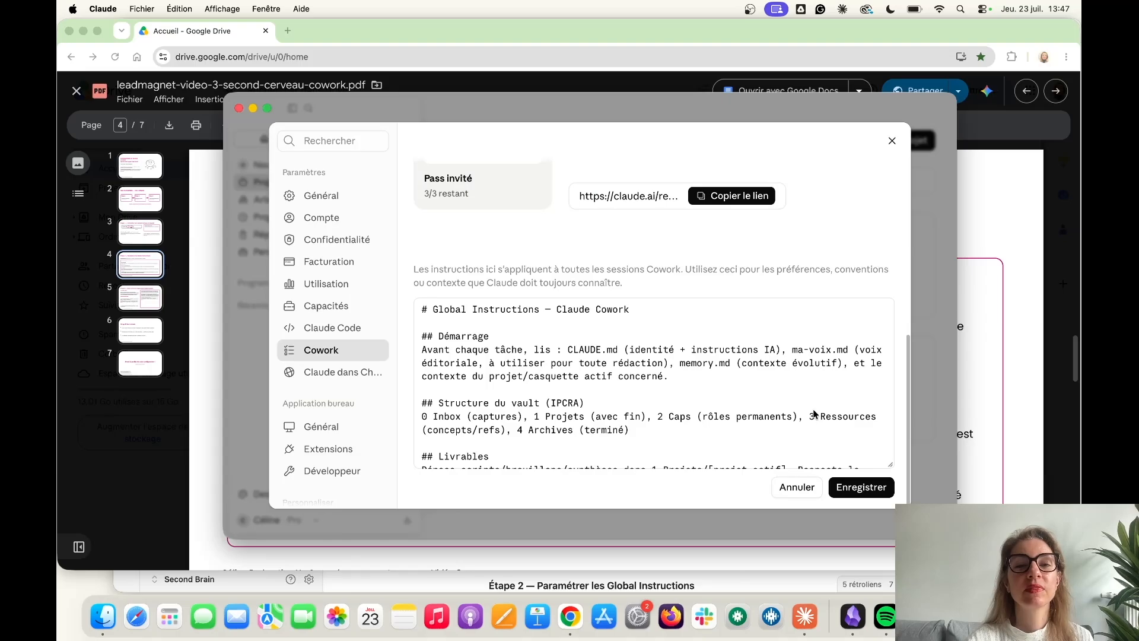
scroll(813, 409, "down", 4)
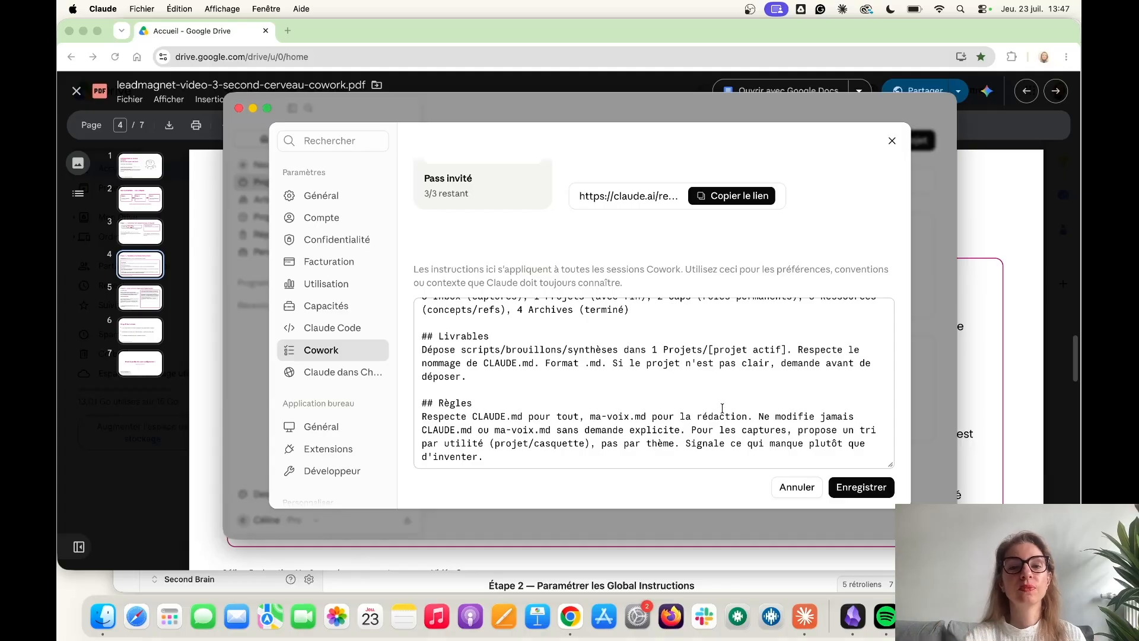
left_click(860, 488)
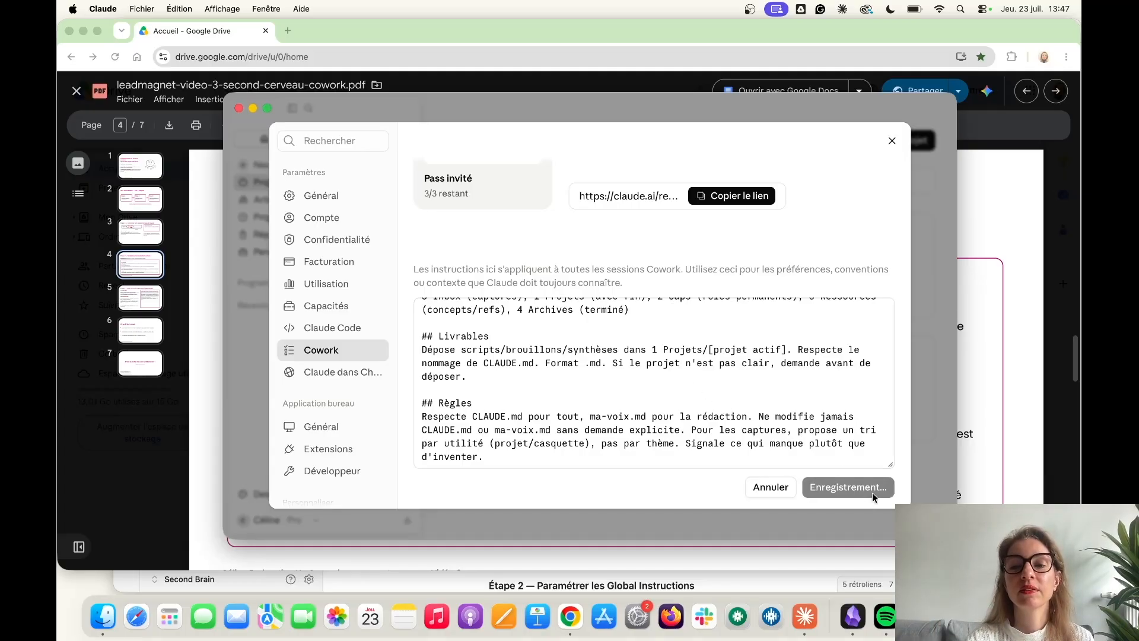
Switch back to the PDF guide and examine its sample Global Instructions text under Étape 2.
left_click(1016, 255)
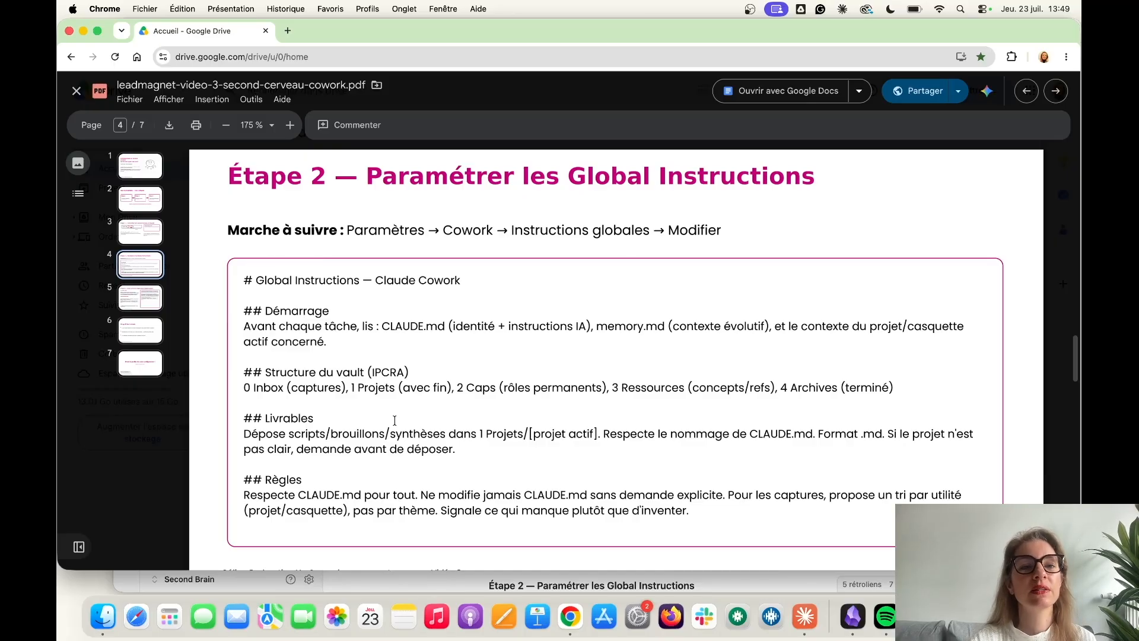
scroll(395, 420, "up", 3)
scroll(395, 420, "down", 4)
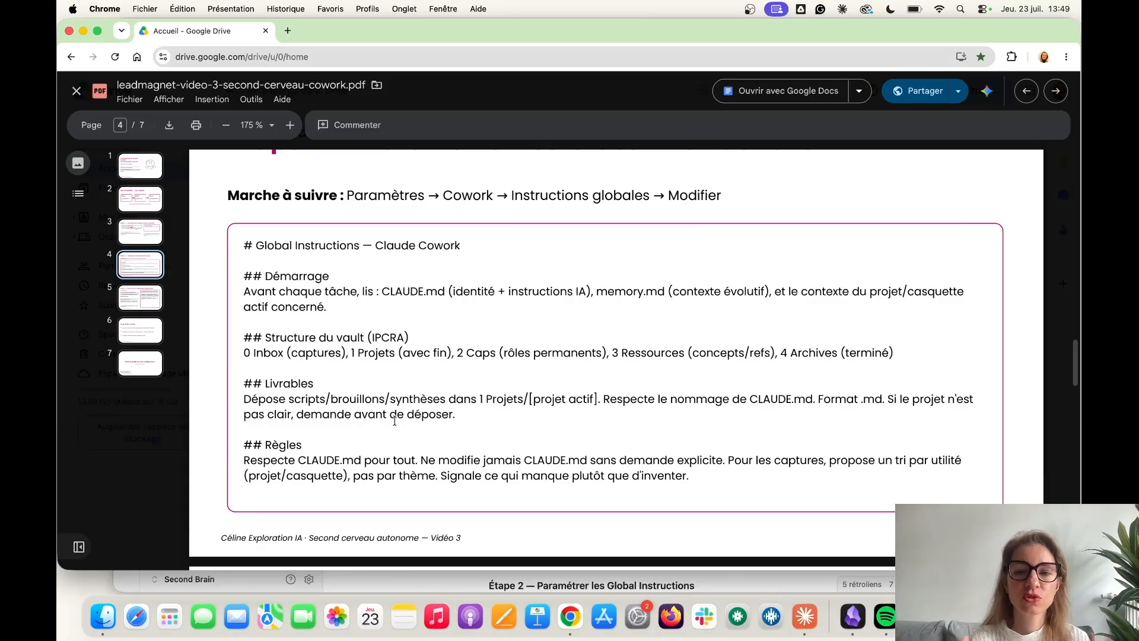
Return to Claude, look over the Cowork settings once more and close the settings.
left_click(802, 620)
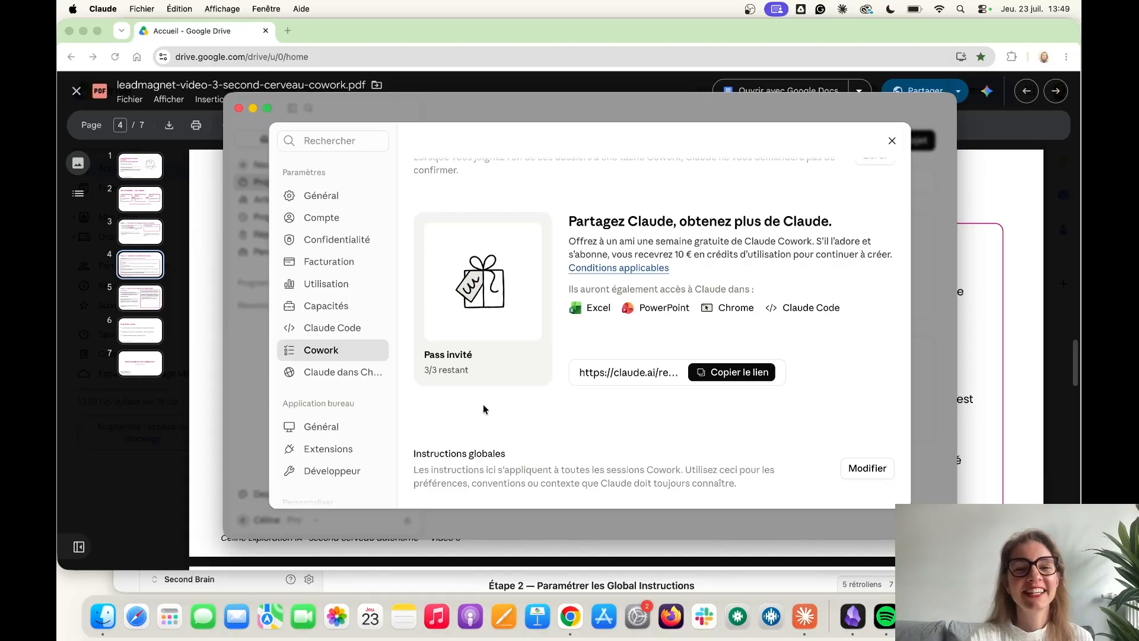
scroll(741, 296, "up", 5)
scroll(741, 296, "down", 5)
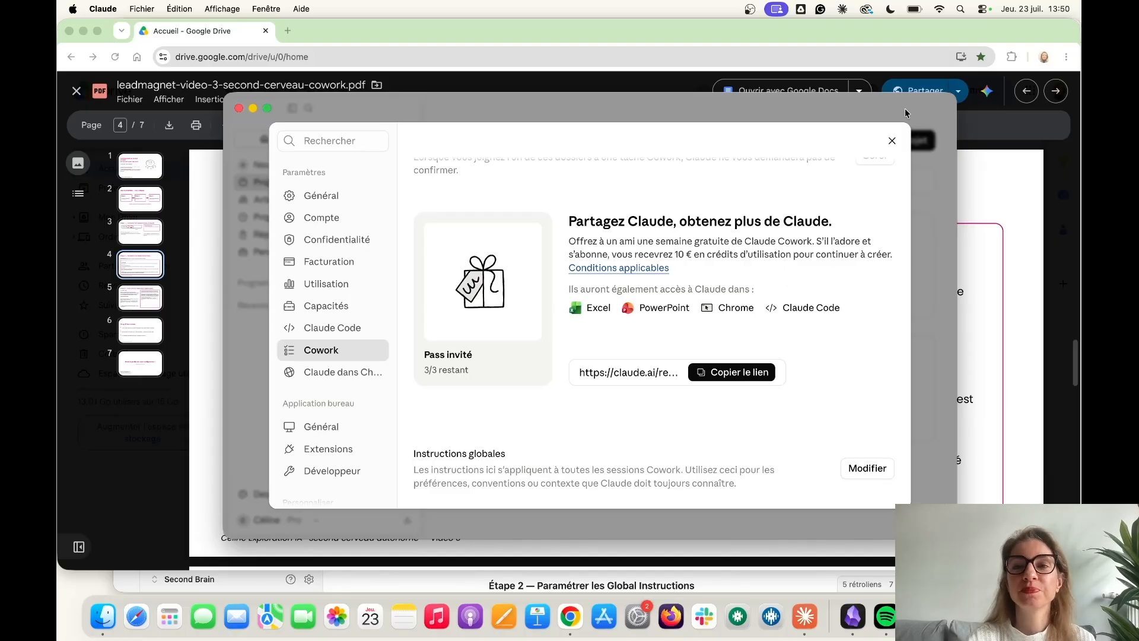
left_click(892, 141)
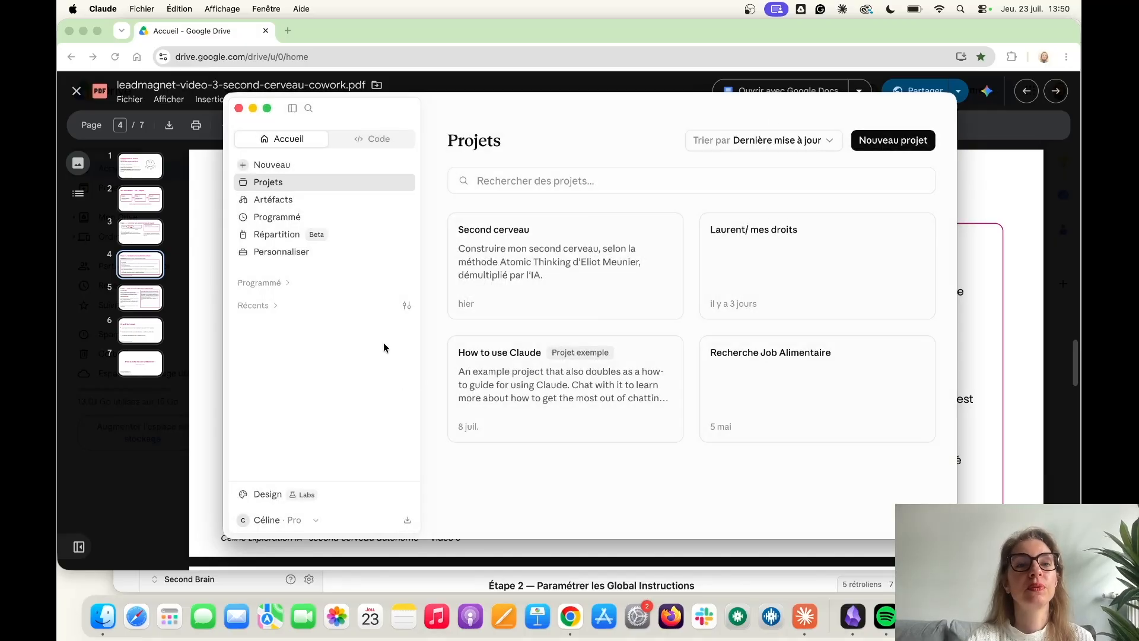
Minimize Claude and read the PDF guide's Étape 3 section on creating the weekly scheduled task.
left_click(252, 108)
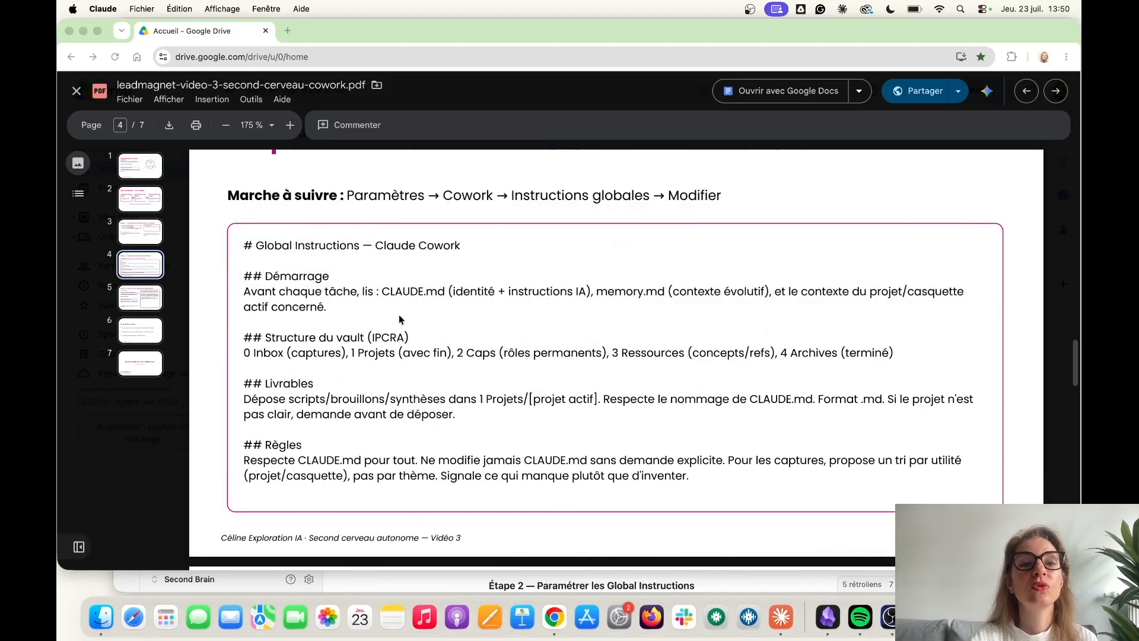
scroll(392, 302, "up", 10)
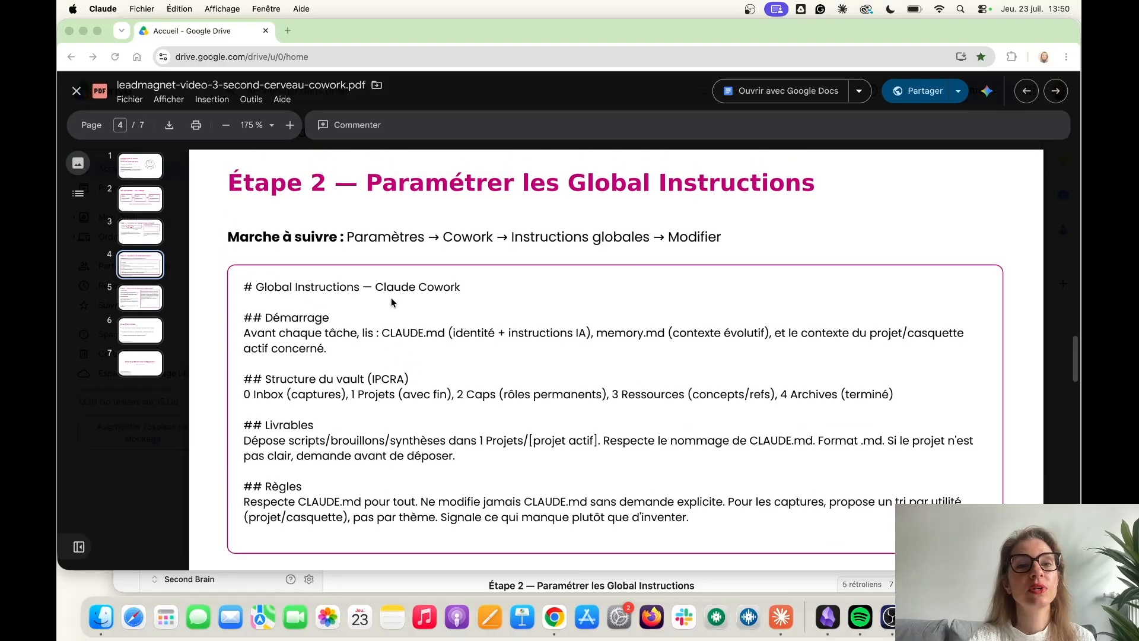
scroll(392, 303, "down", 15)
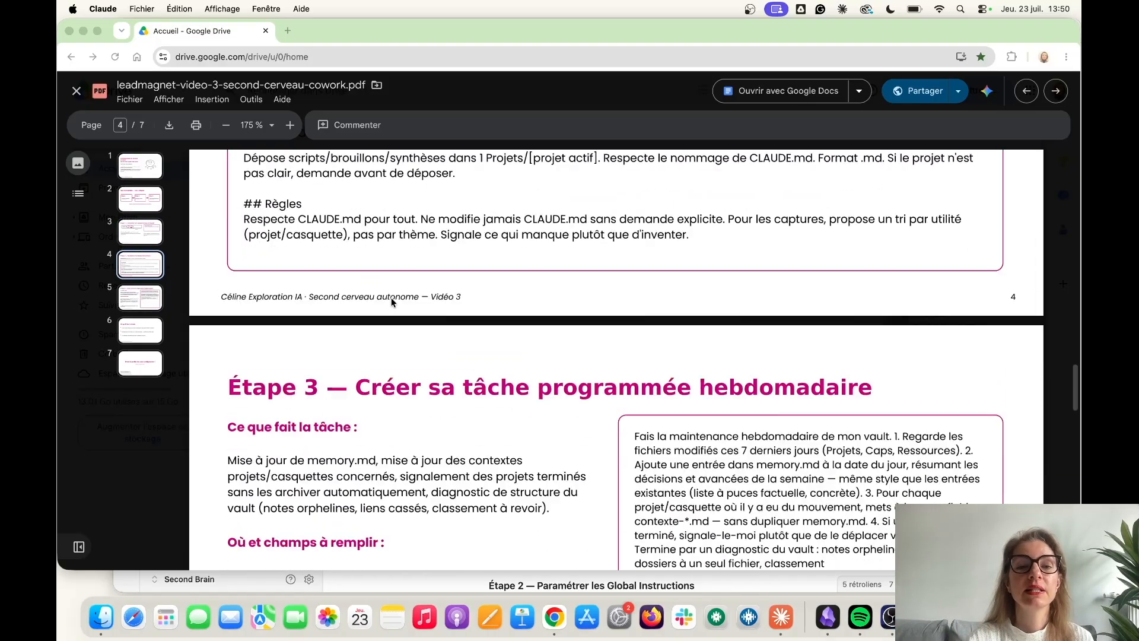
scroll(390, 297, "up", 1)
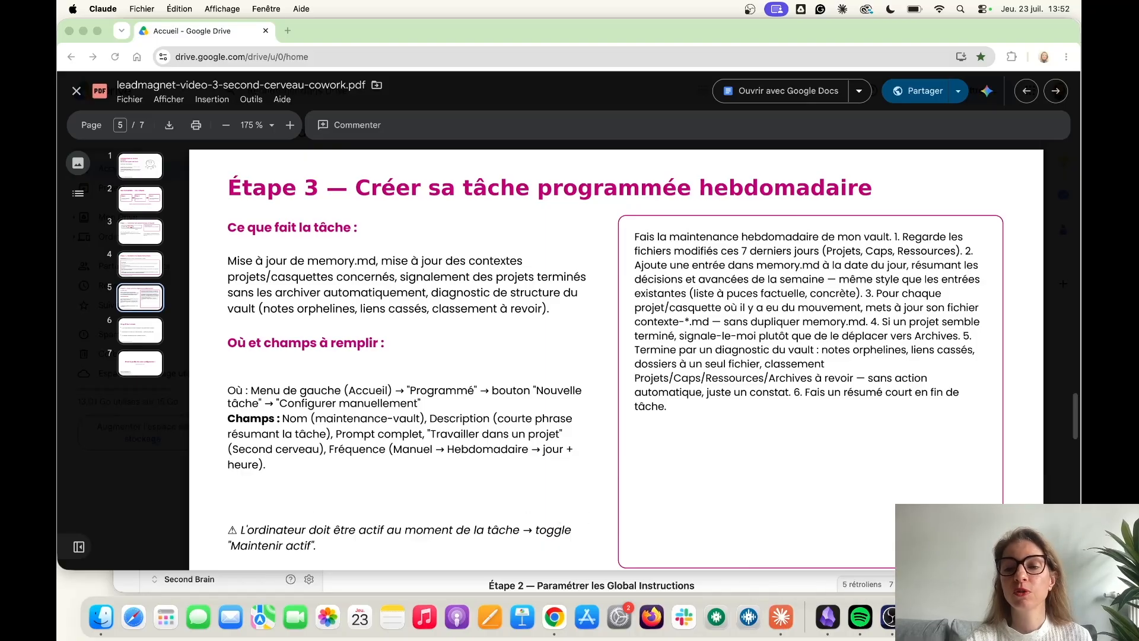
Return to Claude, open the scheduled tasks page and reposition the window over the guide.
left_click(1005, 617)
left_click_drag(422, 109, 471, 109)
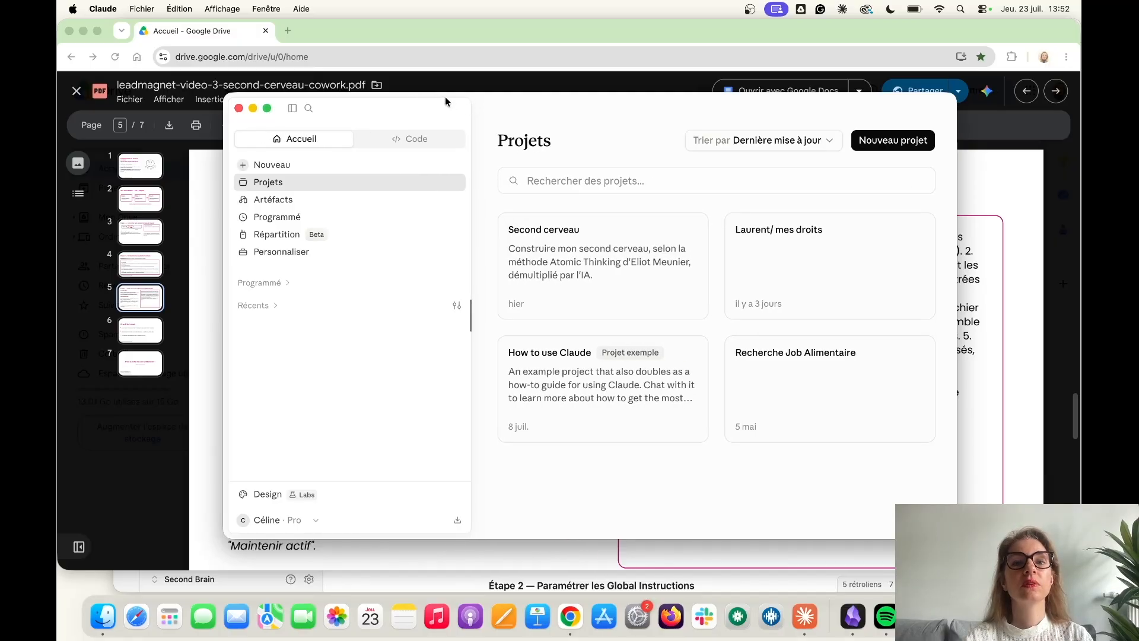
left_click_drag(540, 104, 706, 84)
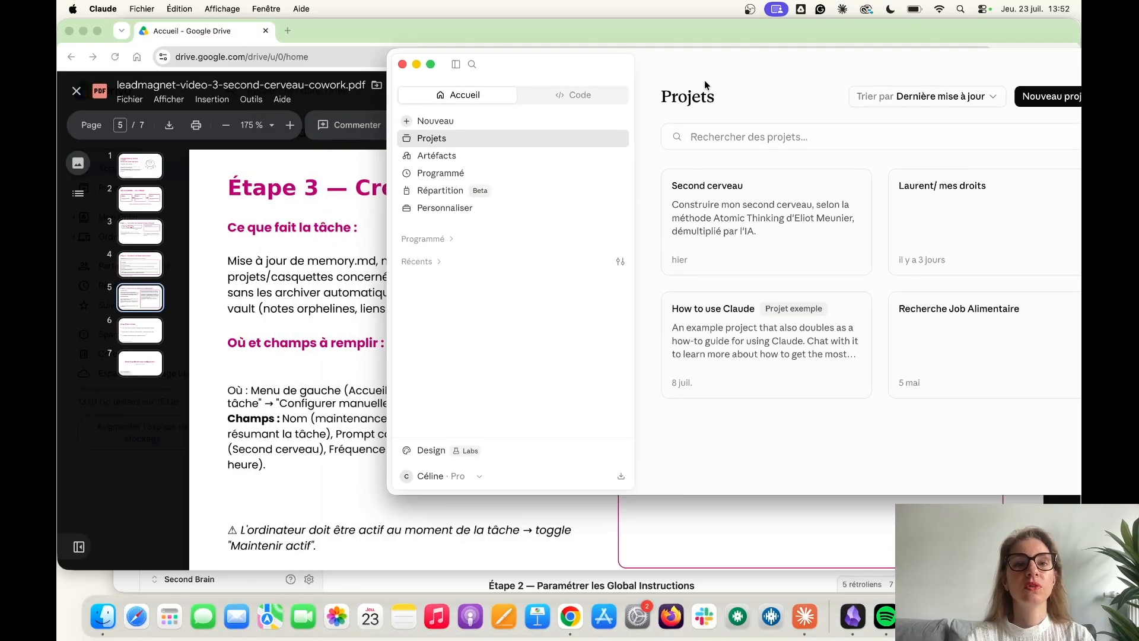
left_click(424, 173)
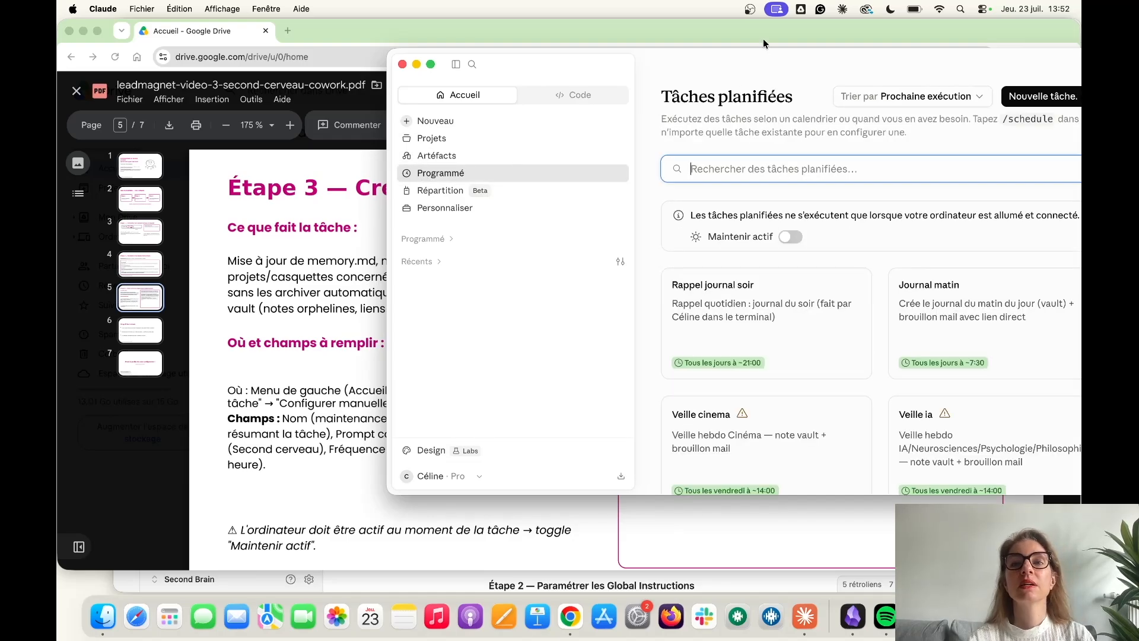
left_click_drag(725, 27, 700, 2)
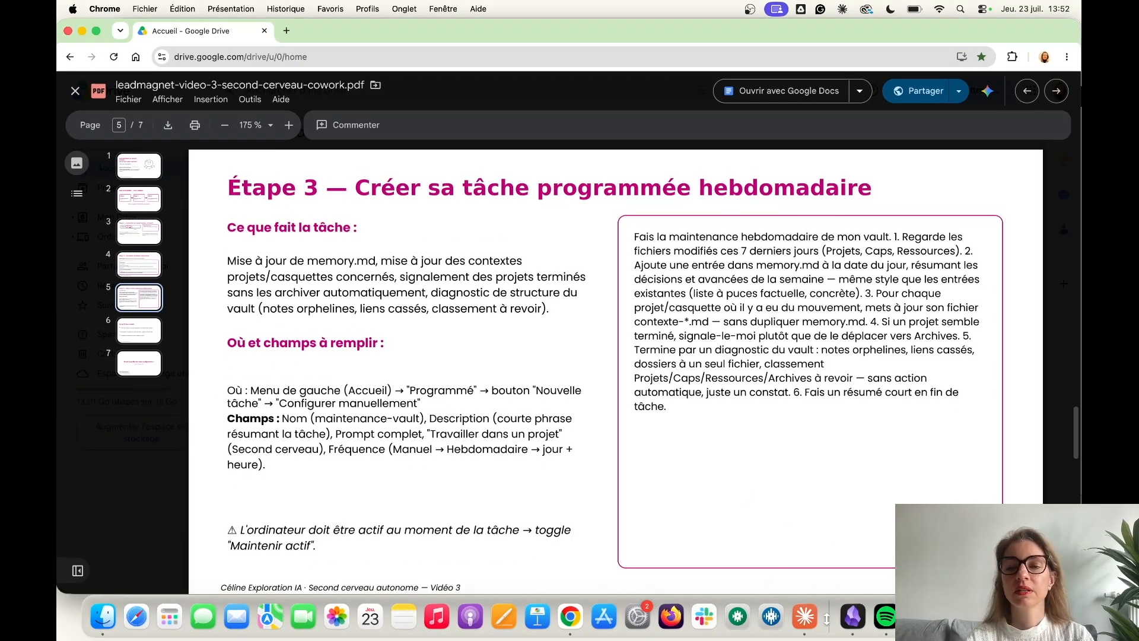
left_click(806, 616)
left_click_drag(597, 71, 435, 145)
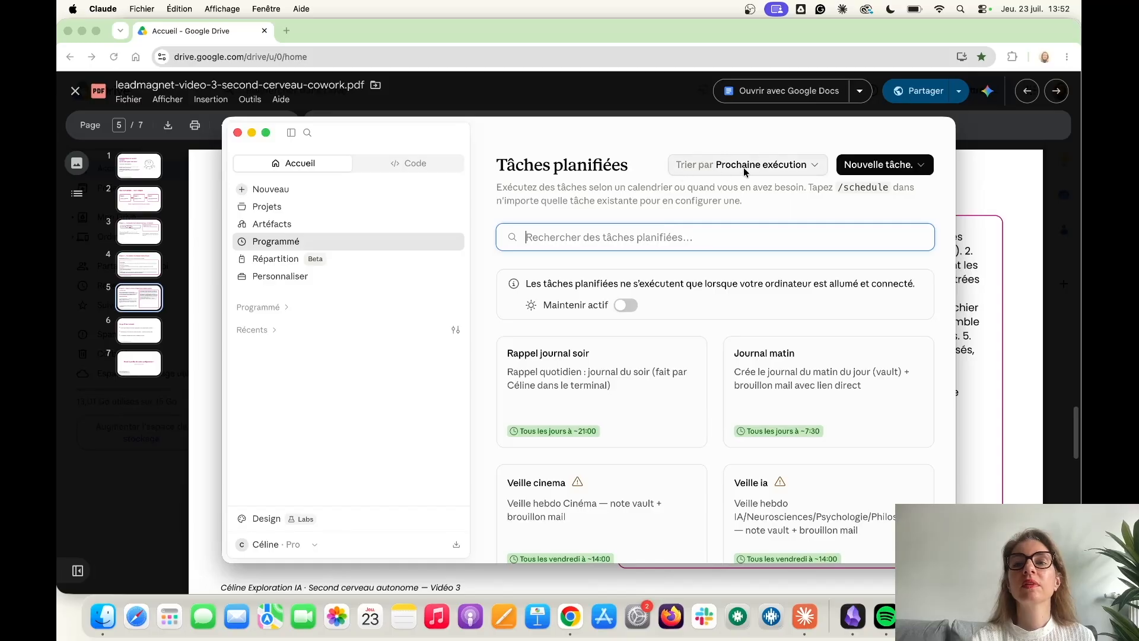
left_click(863, 170)
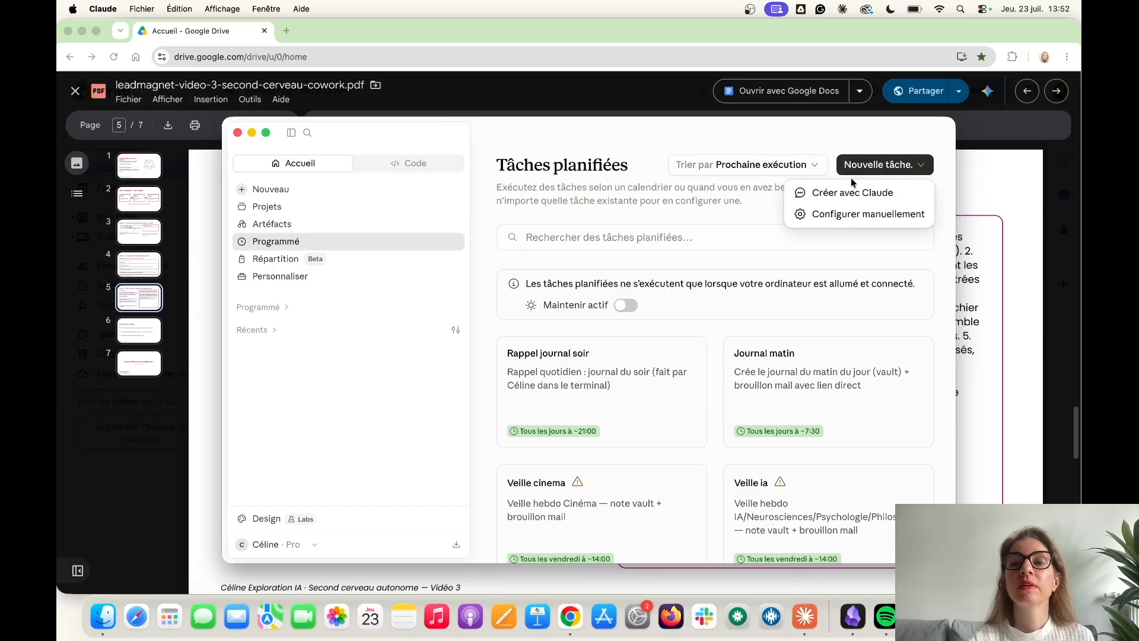
left_click(841, 214)
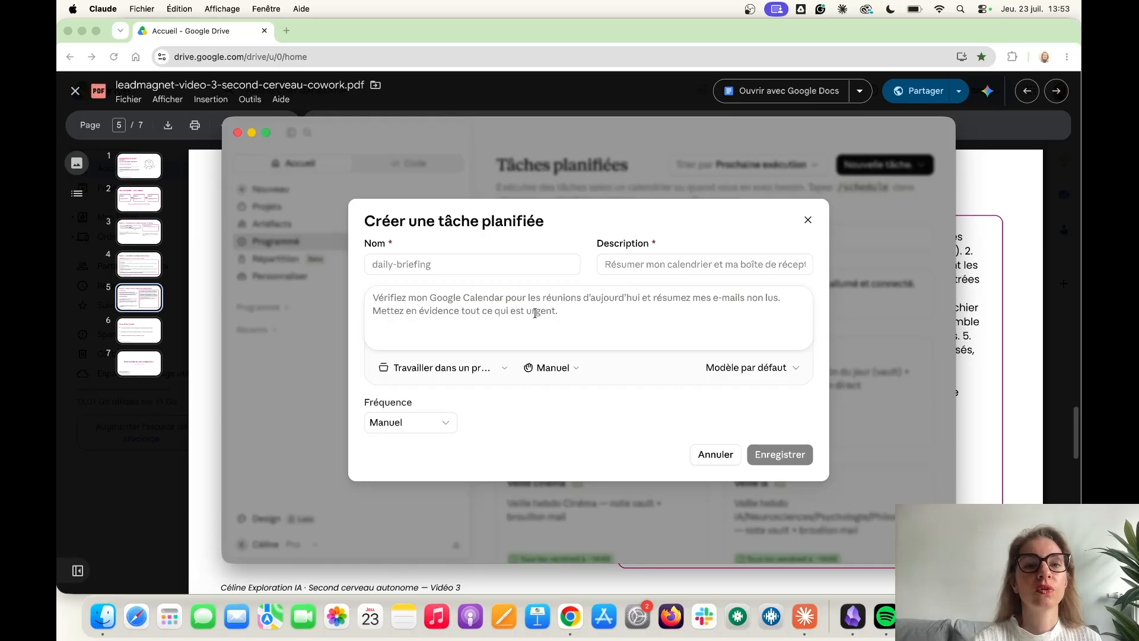
left_click(709, 457)
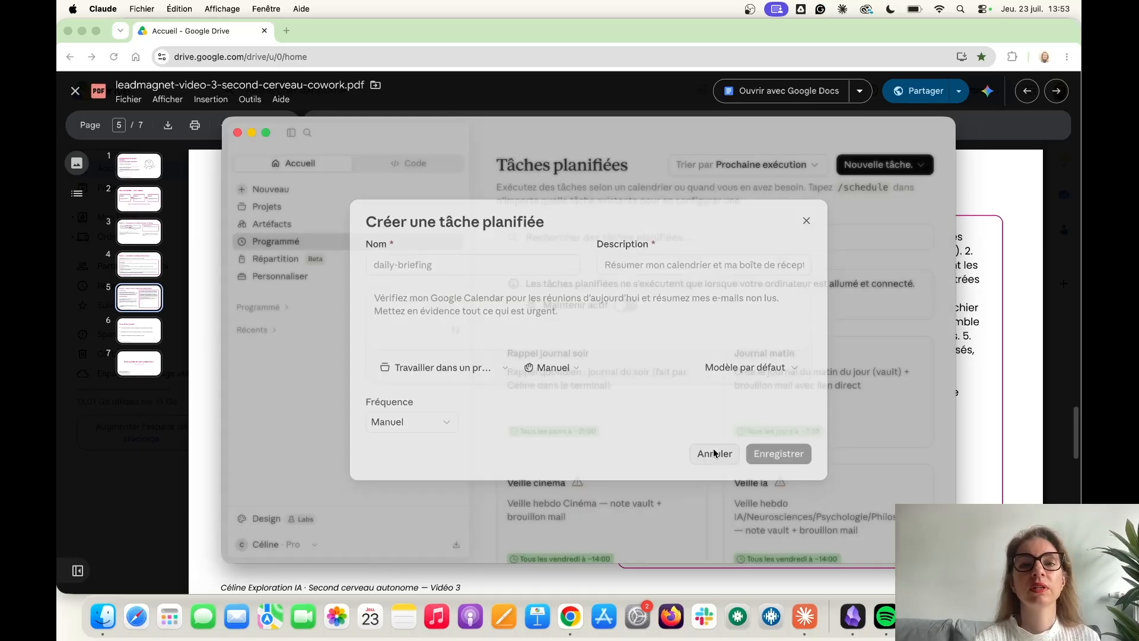
Open the Maintenance vault scheduled task and examine its description, instructions, folder and repetition schedule.
scroll(622, 406, "down", 10)
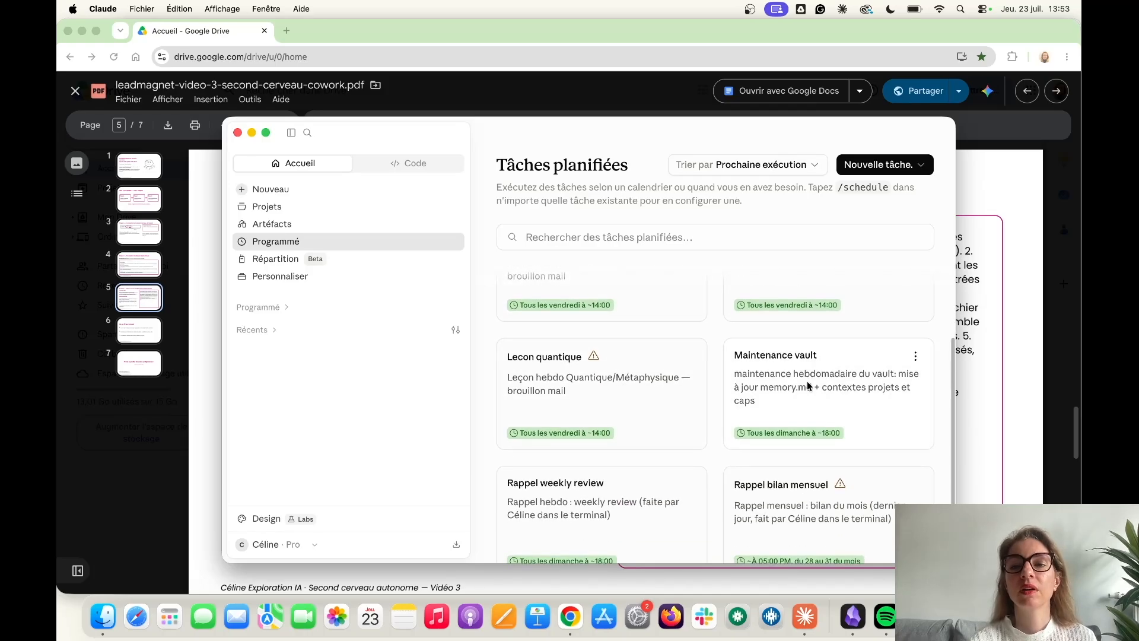
left_click(807, 381)
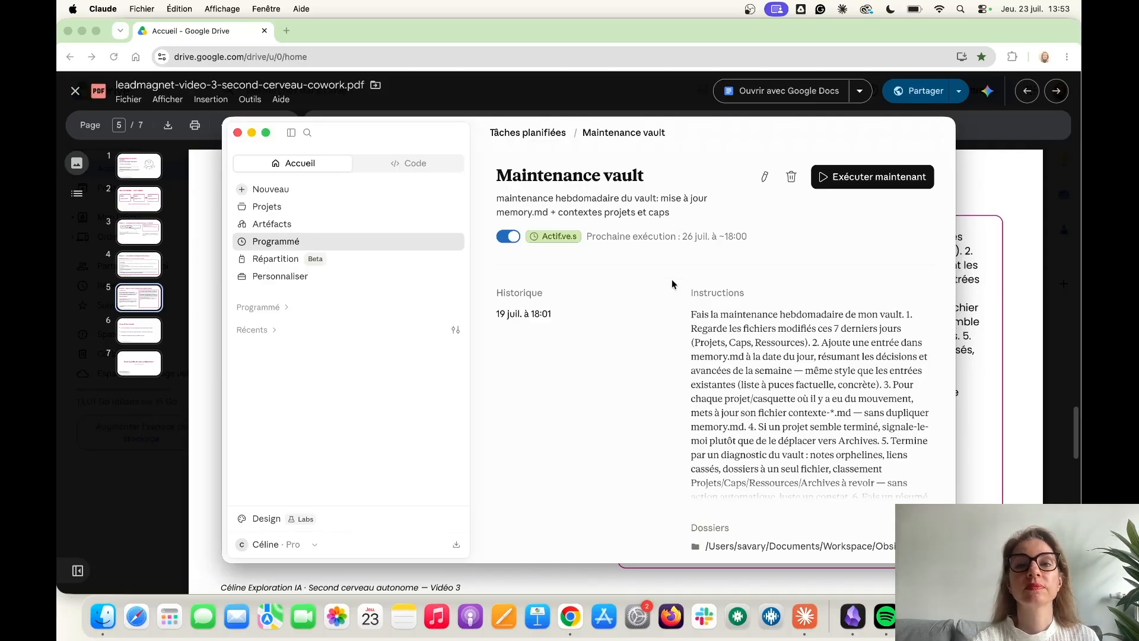
scroll(735, 344, "down", 3)
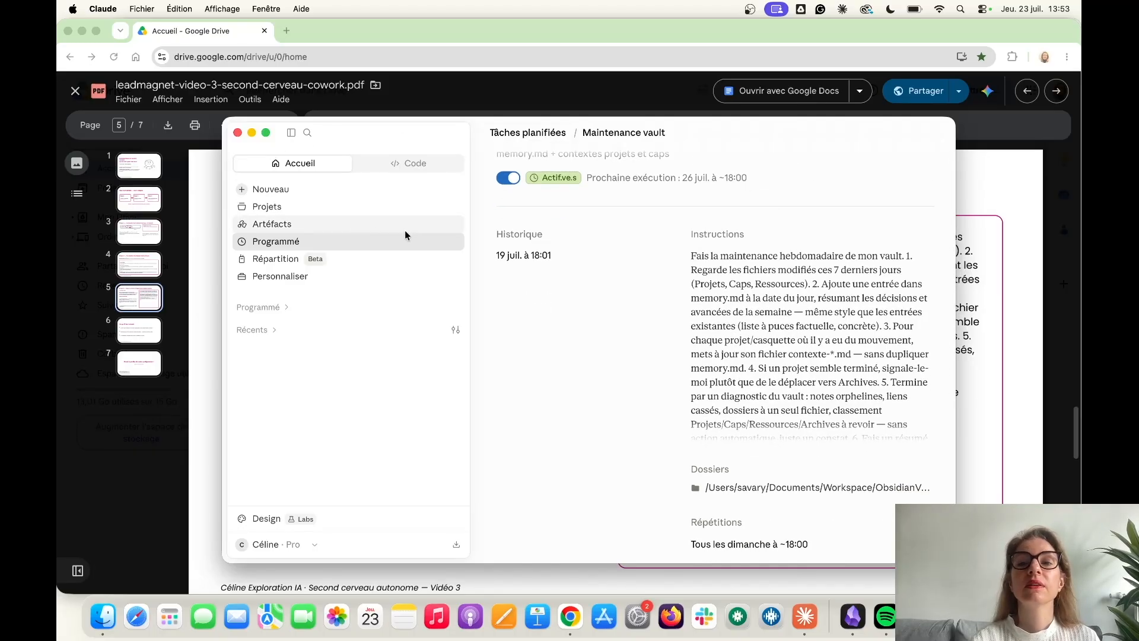
scroll(580, 199, "up", 3)
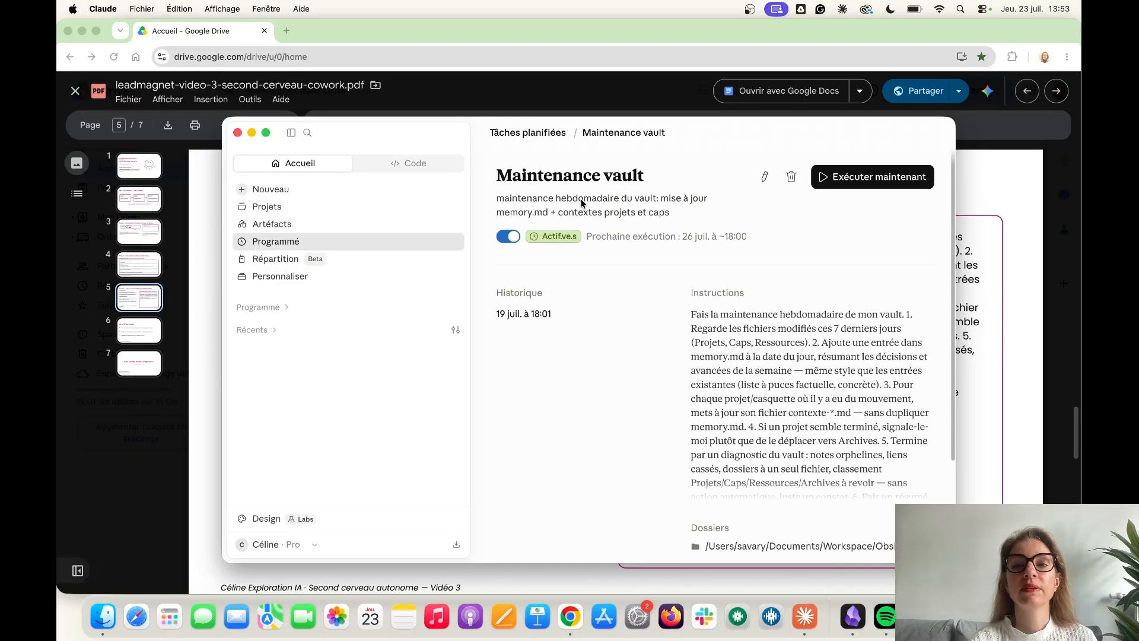
scroll(581, 200, "down", 6)
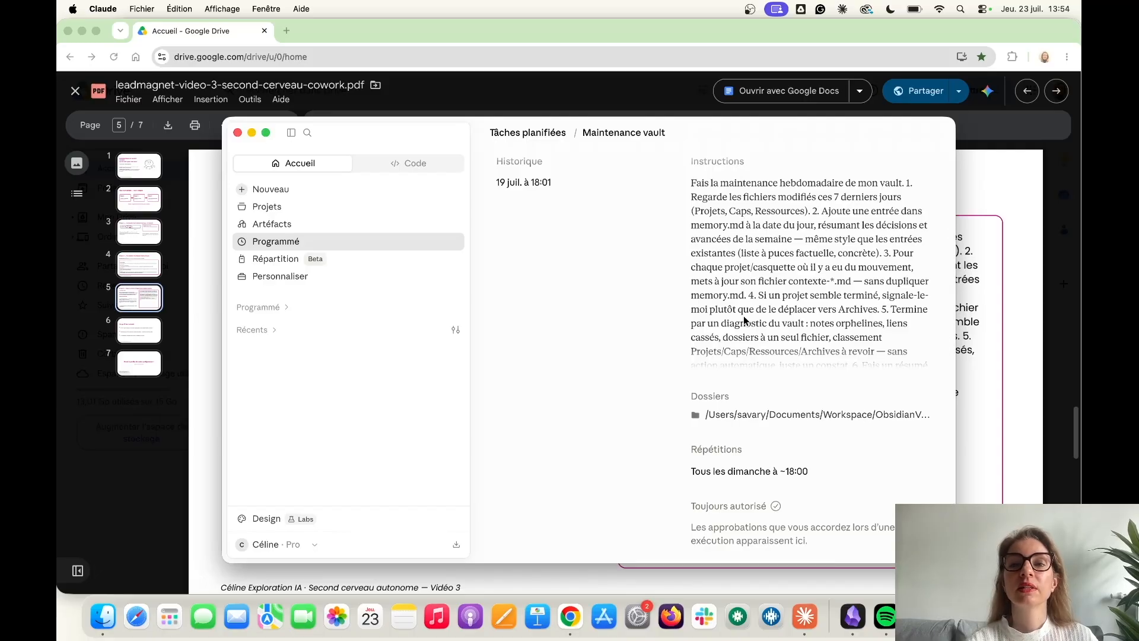
scroll(744, 321, "up", 2)
scroll(744, 320, "up", 3)
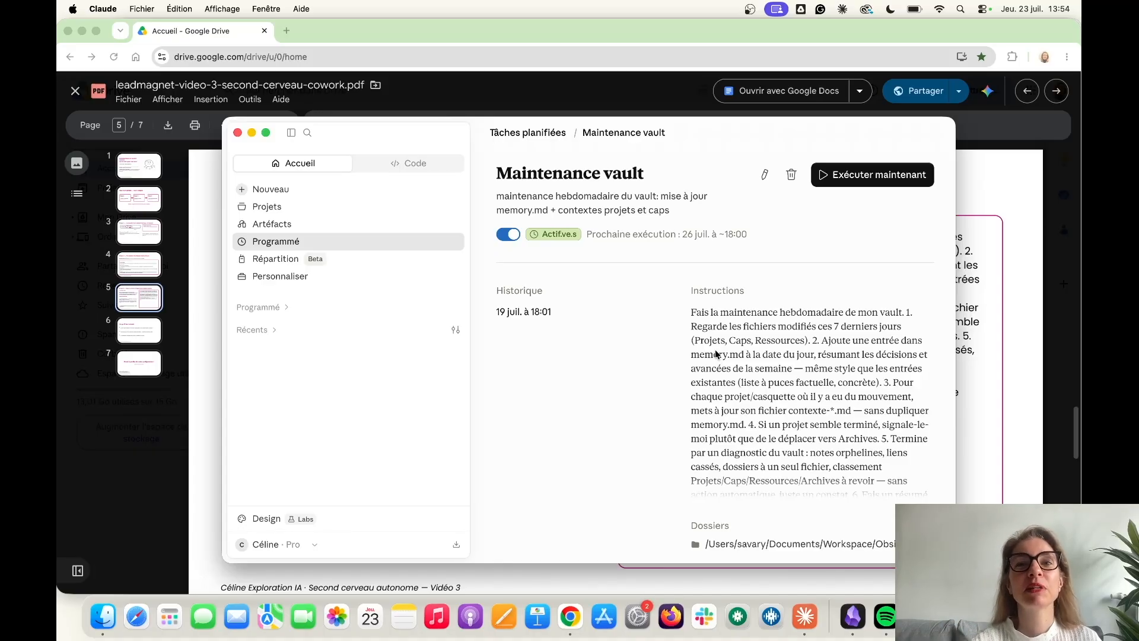
scroll(726, 346, "down", 2)
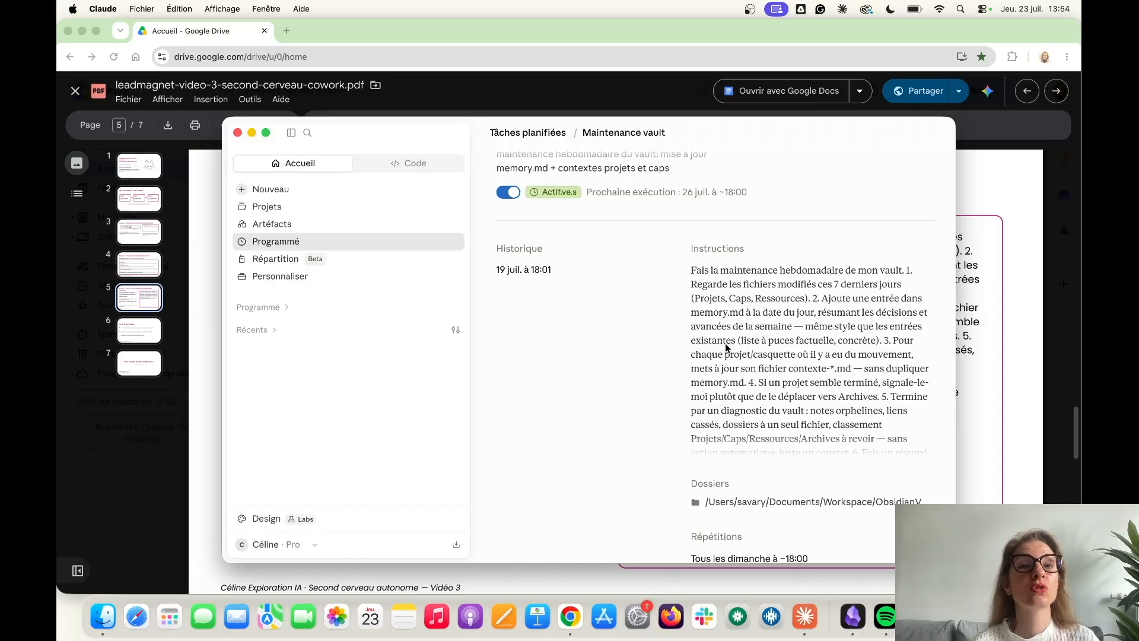
scroll(736, 373, "down", 2)
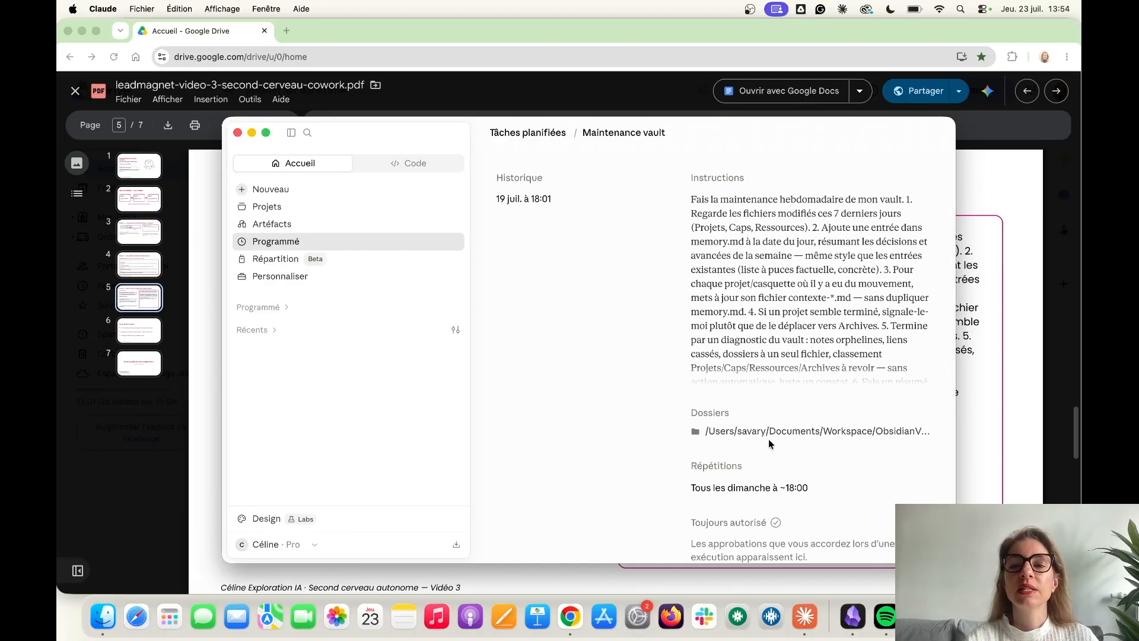
scroll(776, 469, "down", 1)
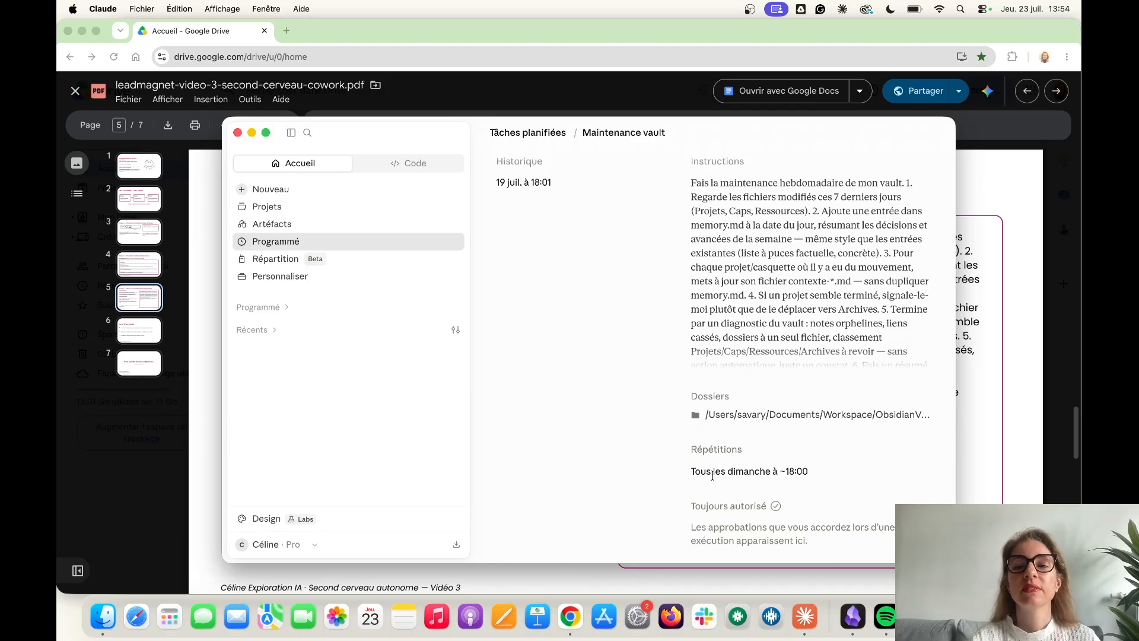
scroll(831, 338, "up", 3)
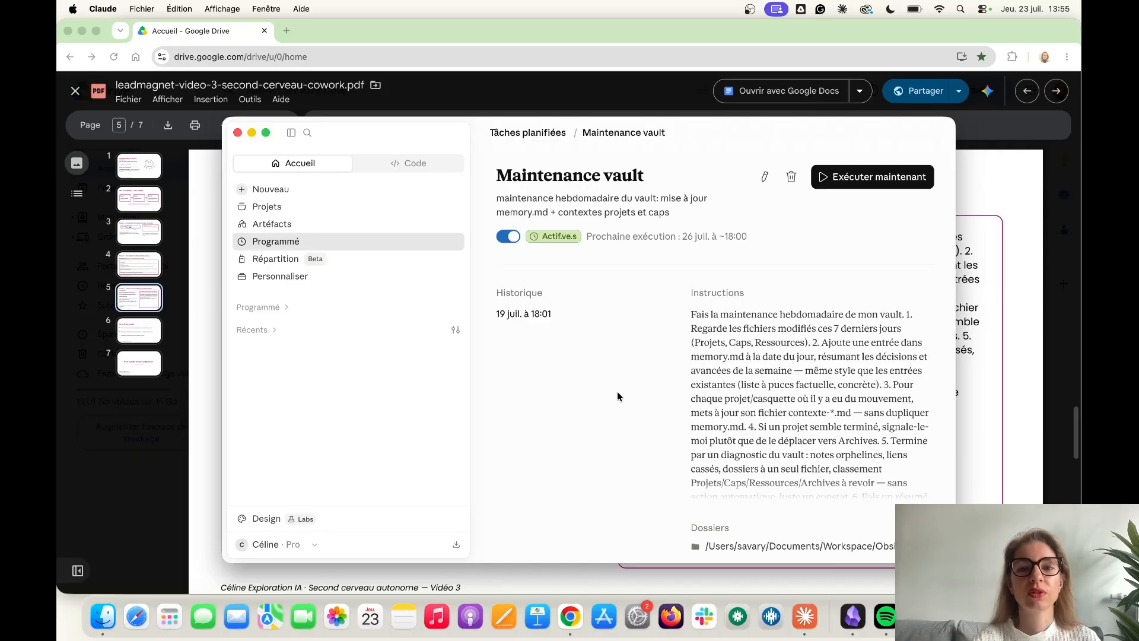
scroll(623, 407, "down", 4)
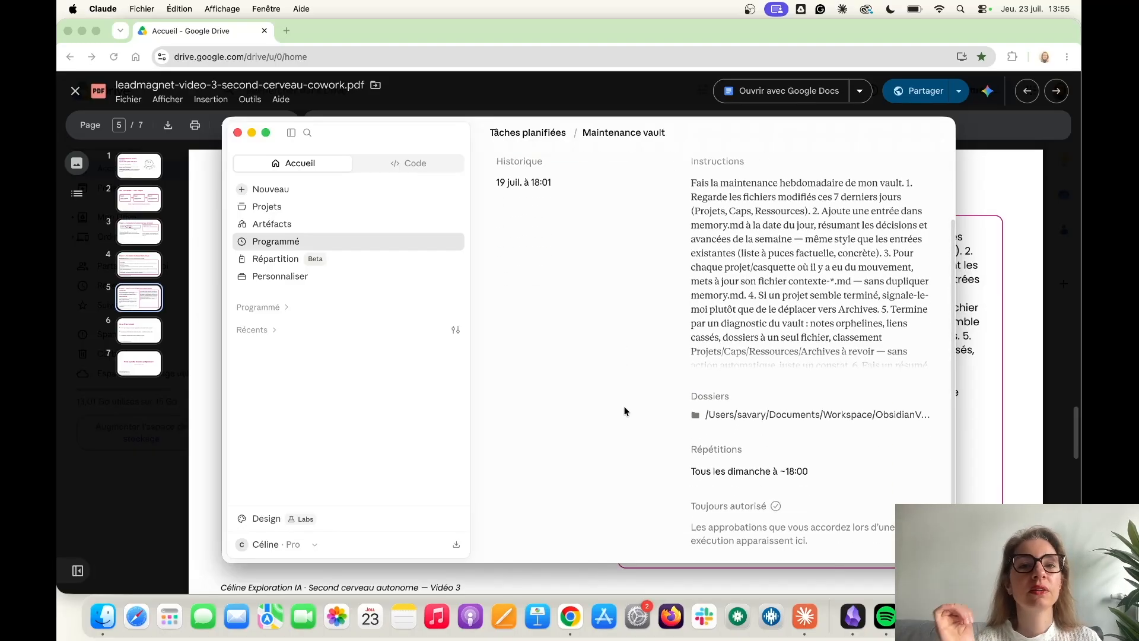
scroll(611, 353, "up", 4)
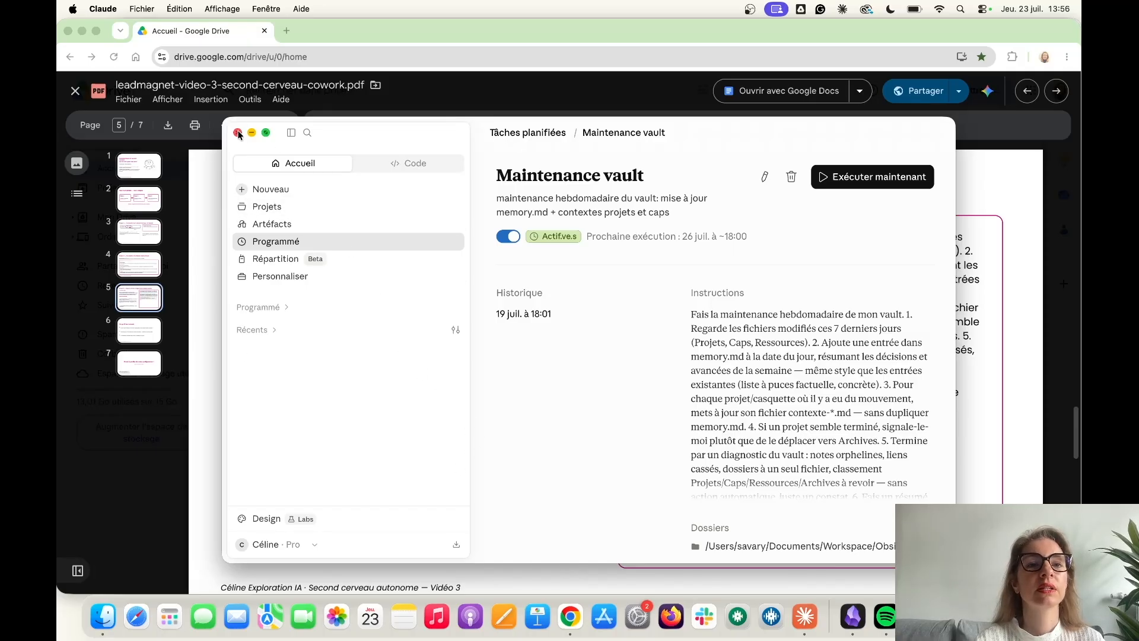
Go back to the scheduled tasks, start a manually configured new task and set it to work in the Second Brain folder.
left_click(270, 192)
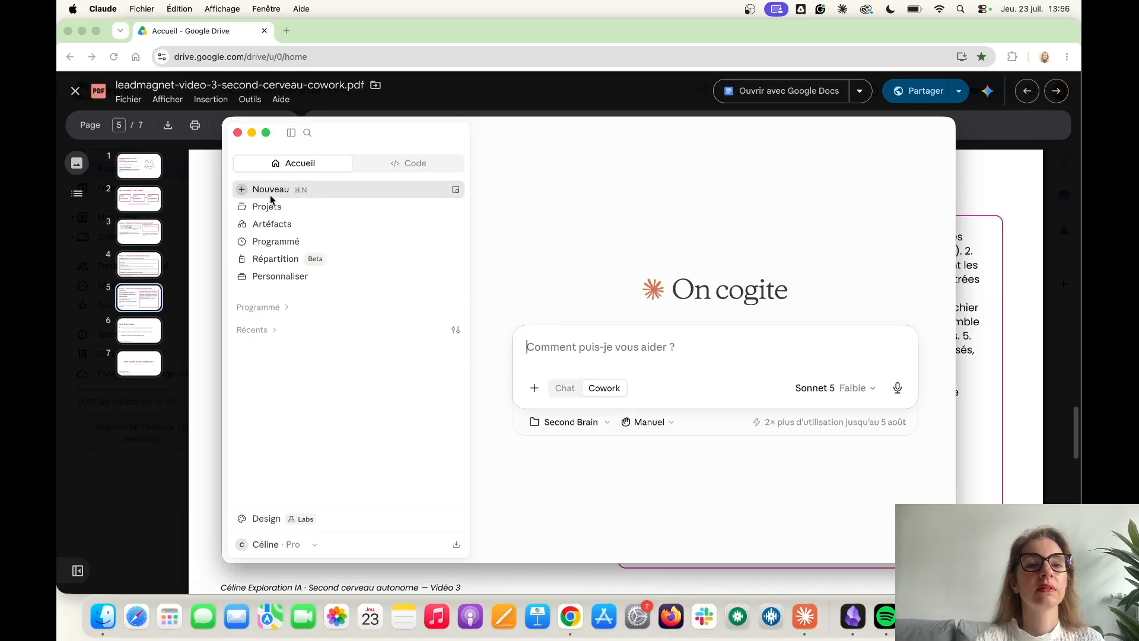
left_click(266, 247)
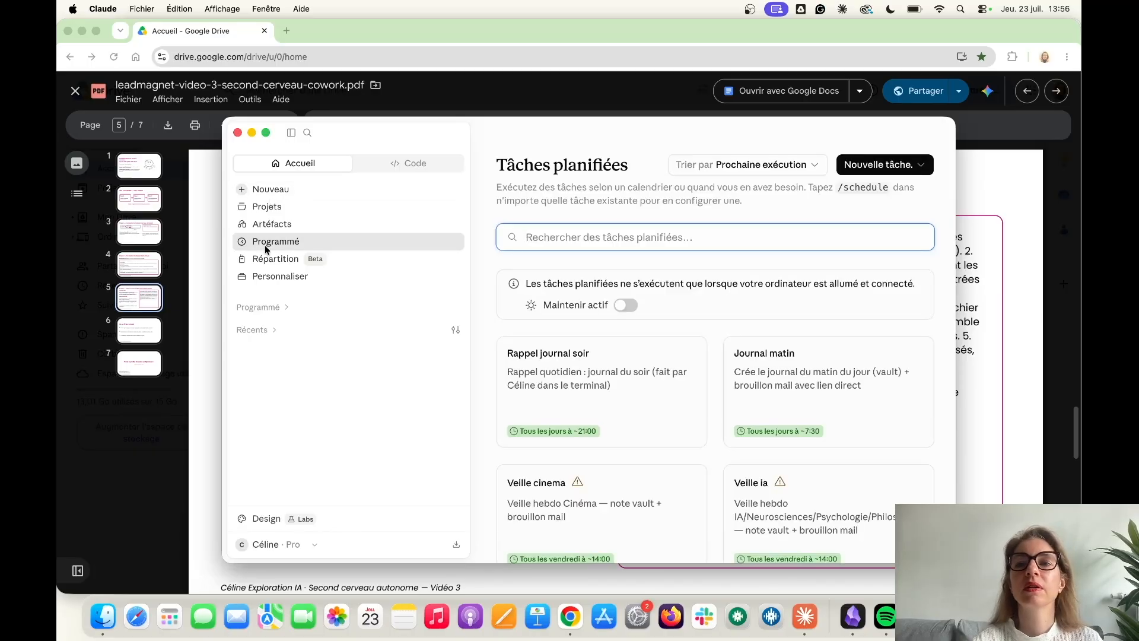
left_click(872, 166)
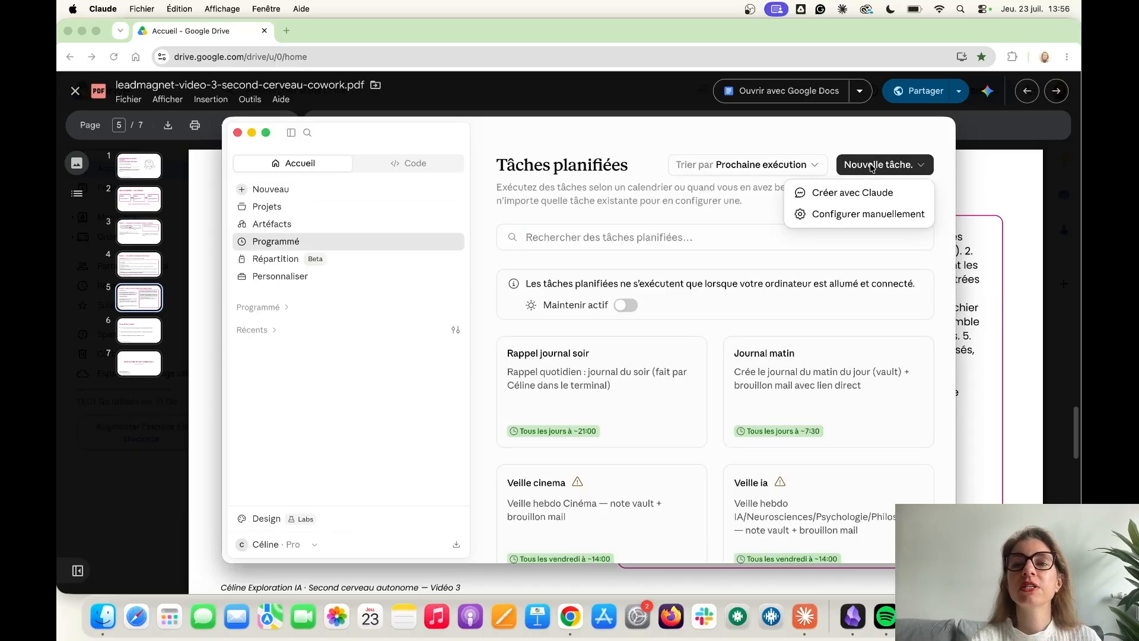
left_click(845, 213)
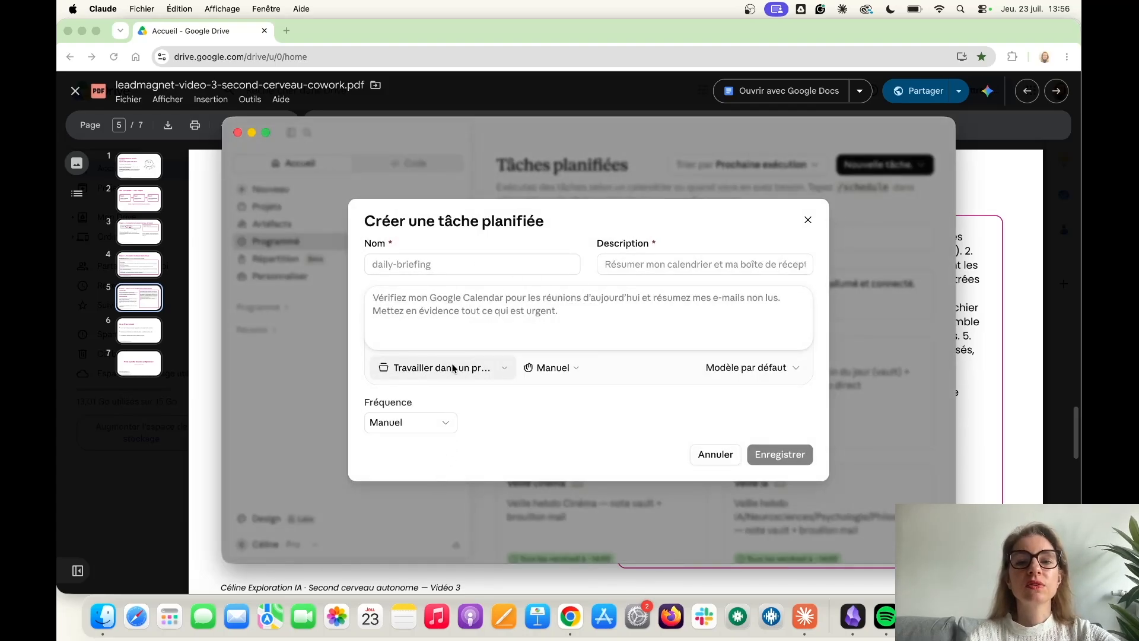
left_click(506, 371)
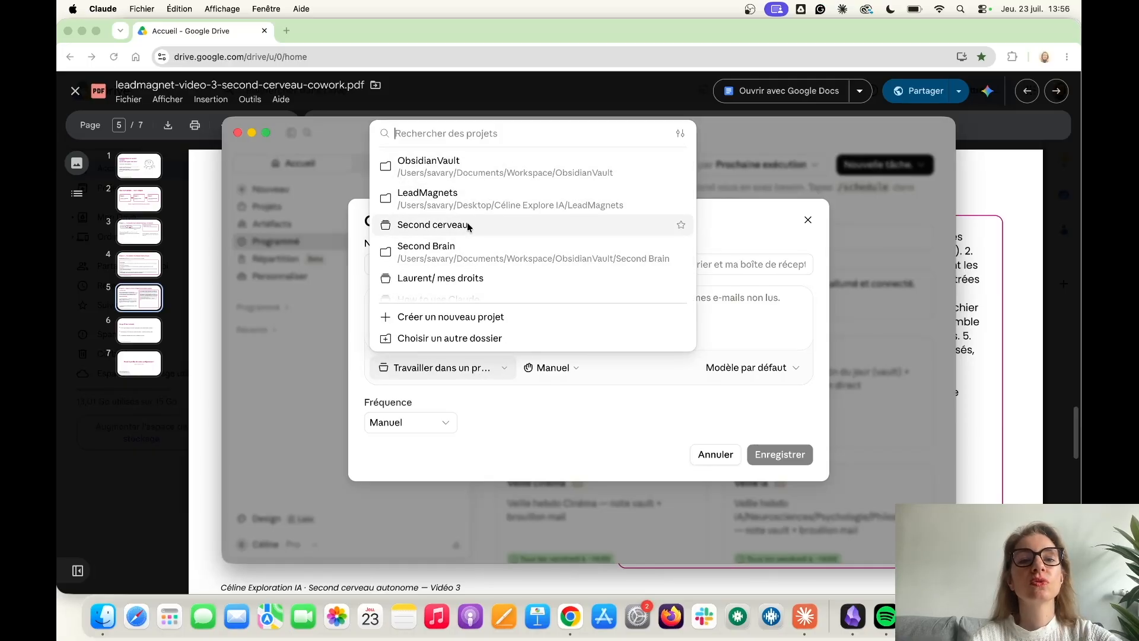
left_click(457, 250)
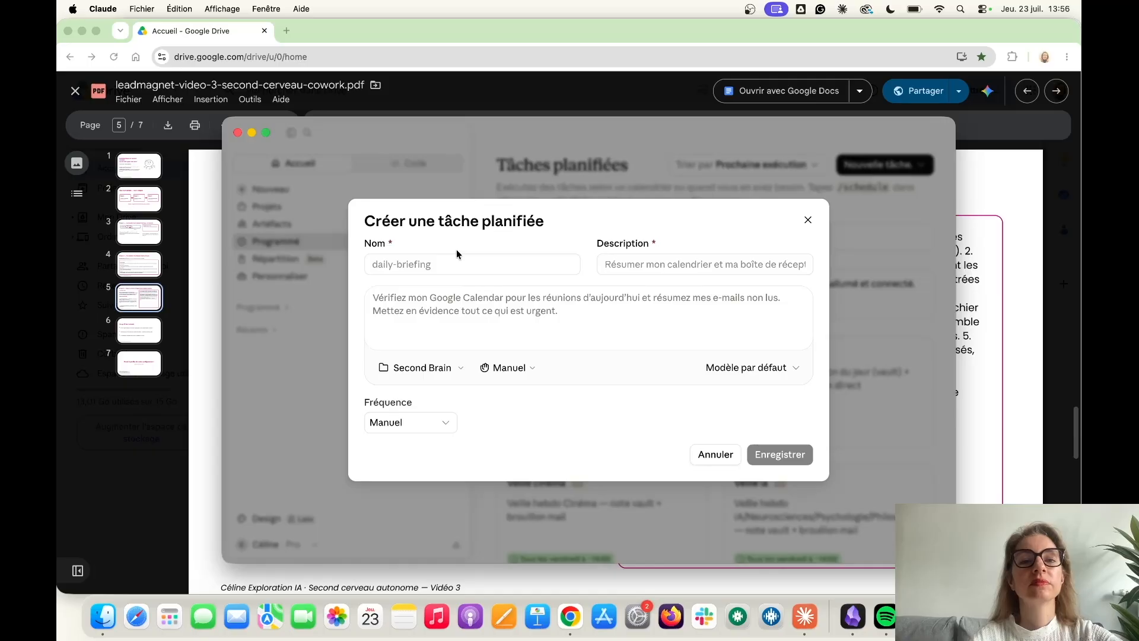
Name the new scheduled task daily-briefing.
left_click(440, 264)
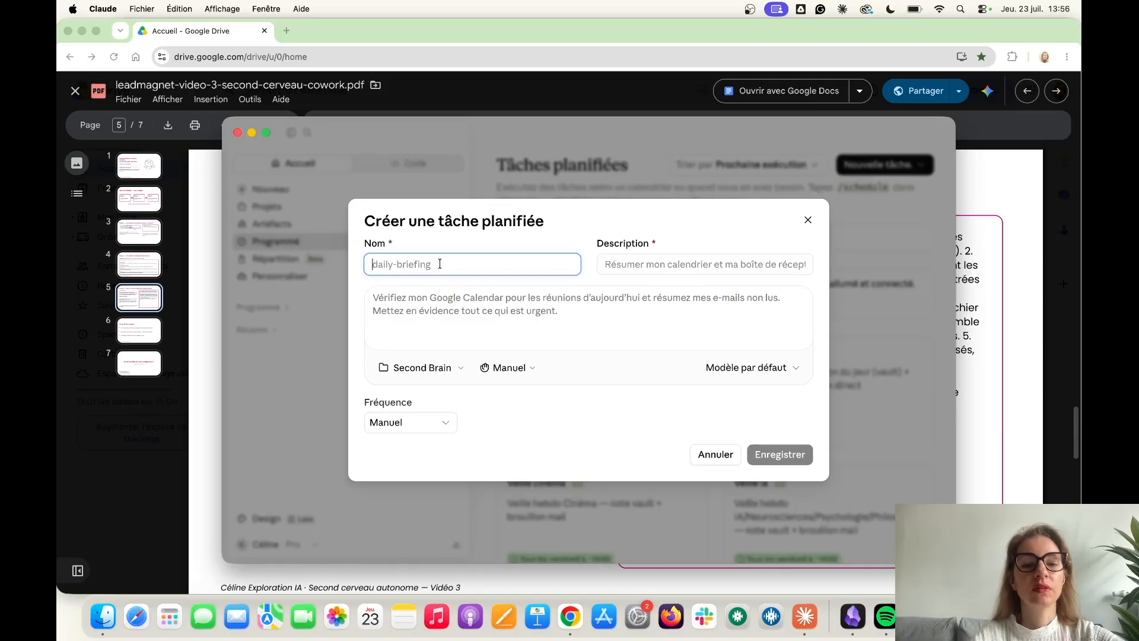
key("Tab")
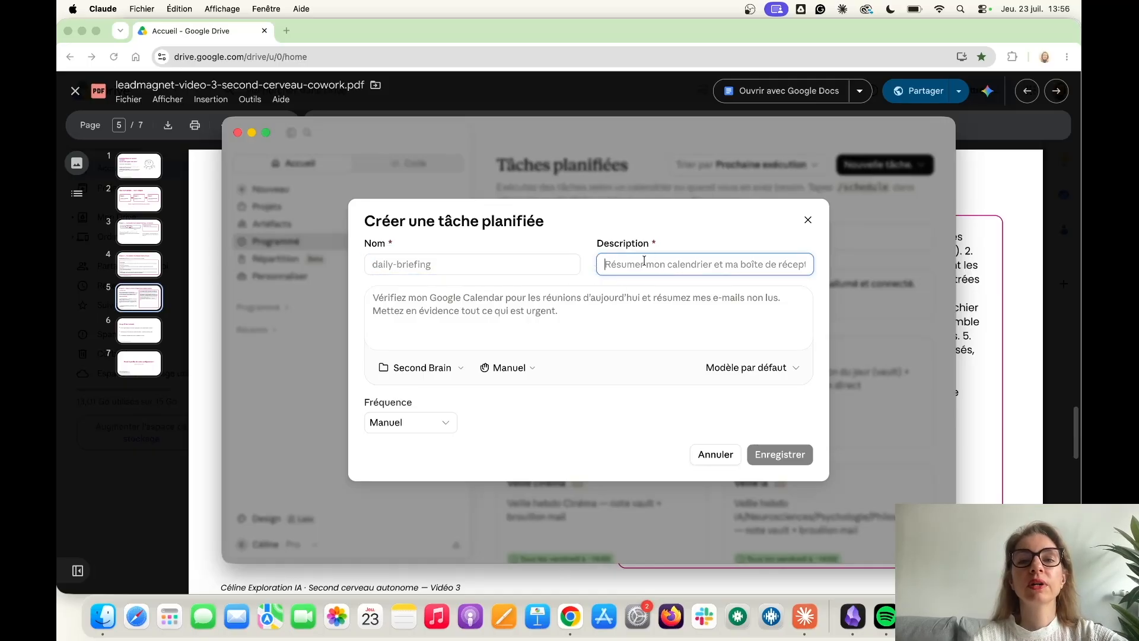
left_click(426, 264)
type("daily")
type("-")
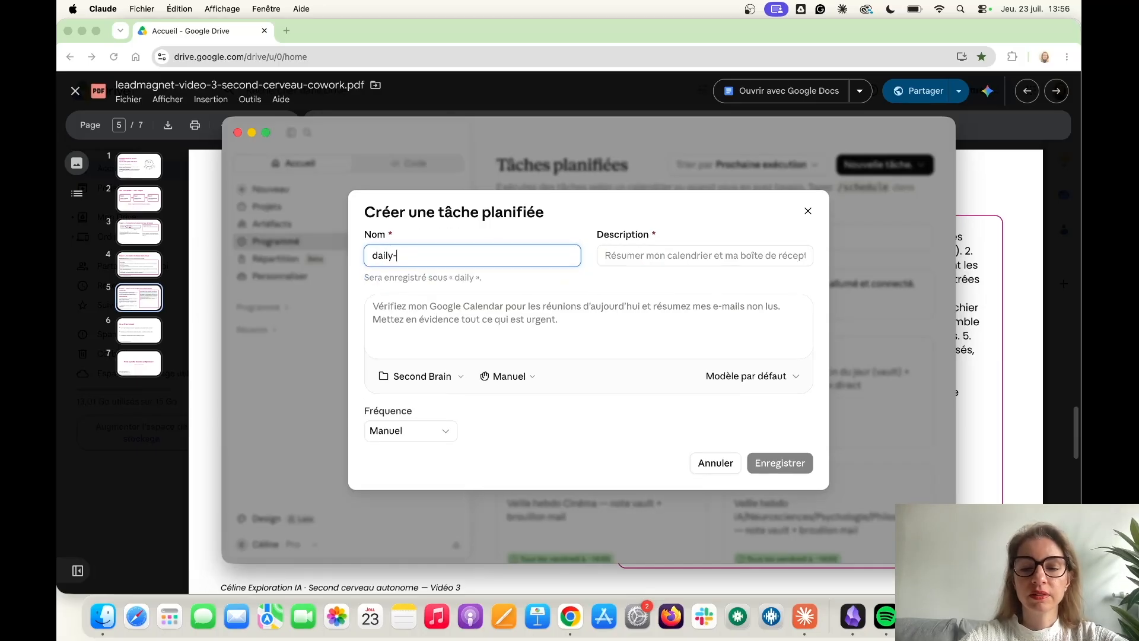
type("briefing")
Describe the daily-briefing task as "résumer mon calendrier et ma boite de réception".
left_click(656, 260)
type("résume")
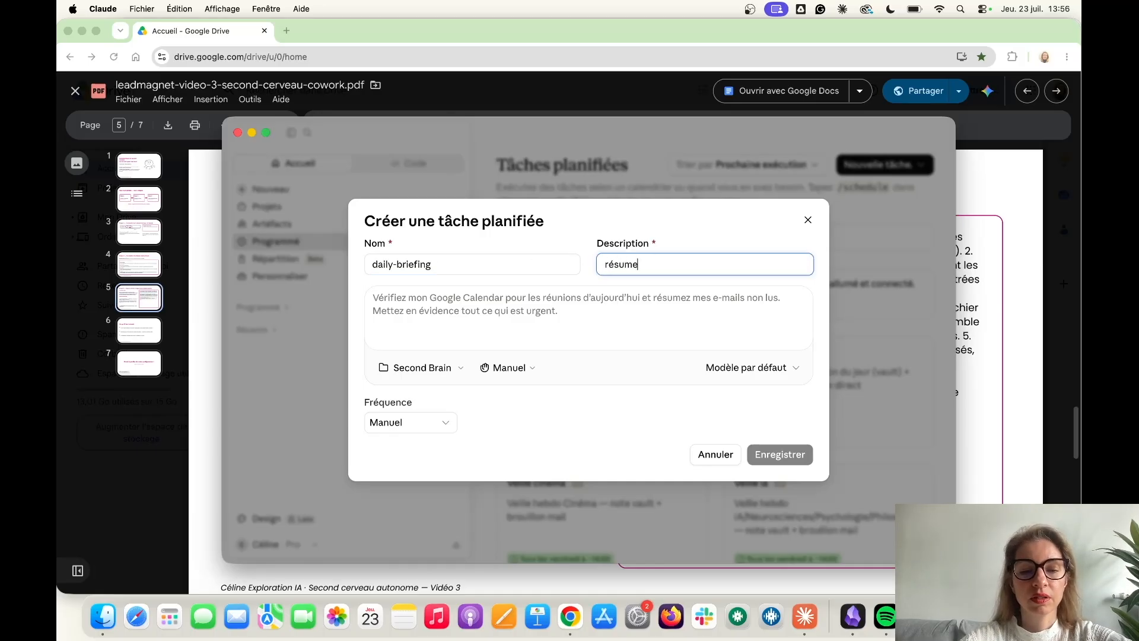
type("r mon caleme")
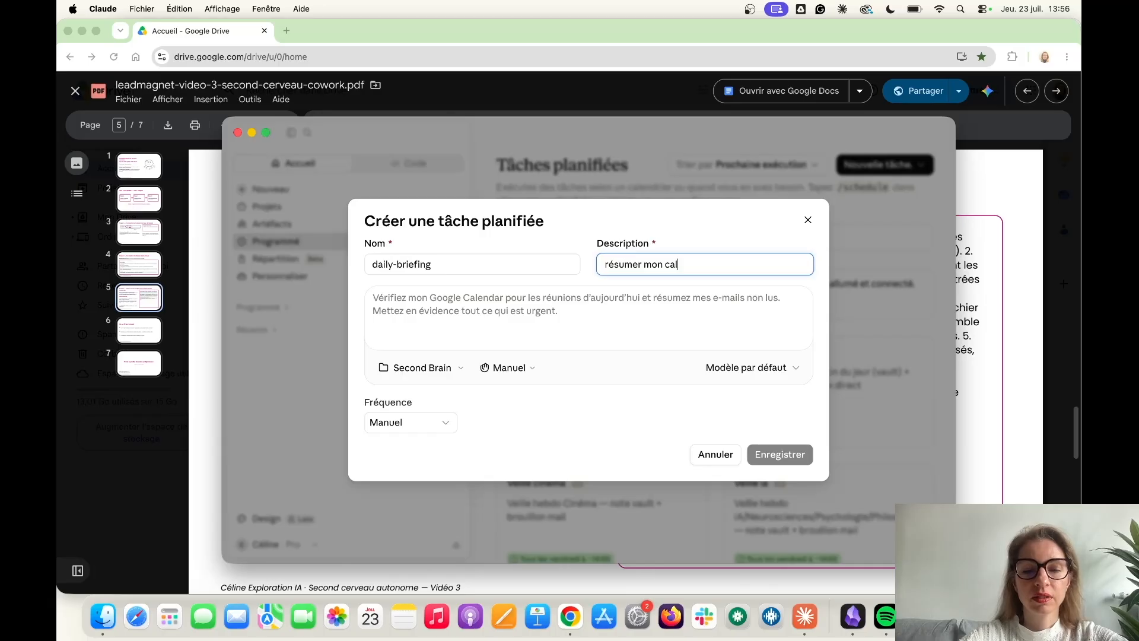
key("BackSpace")
type("ndrier et ma boit")
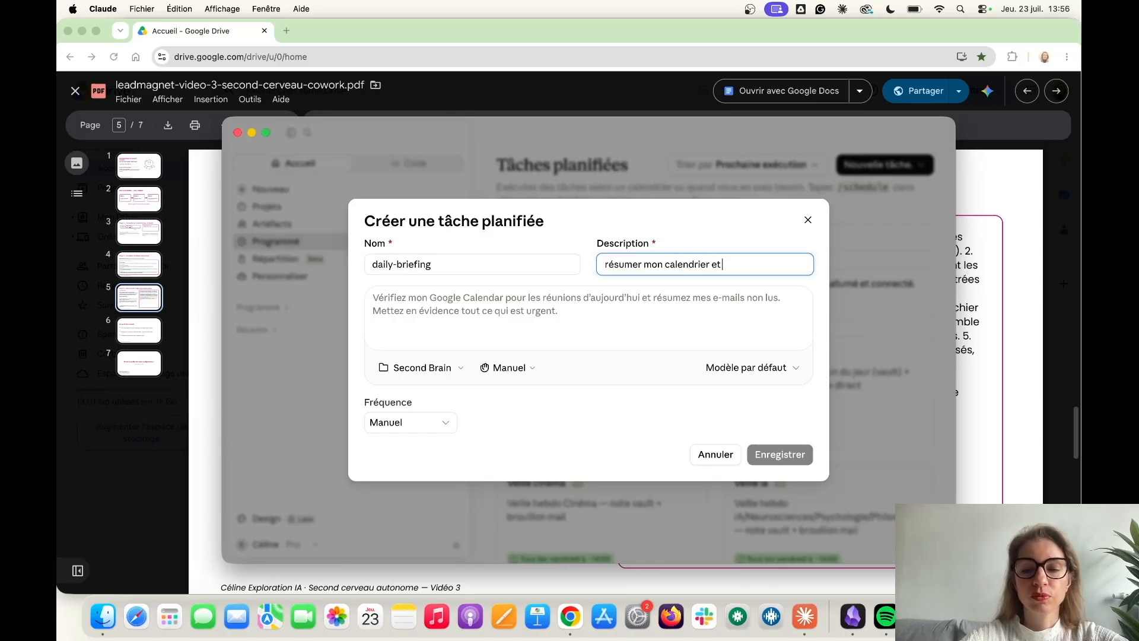
type("e de ")
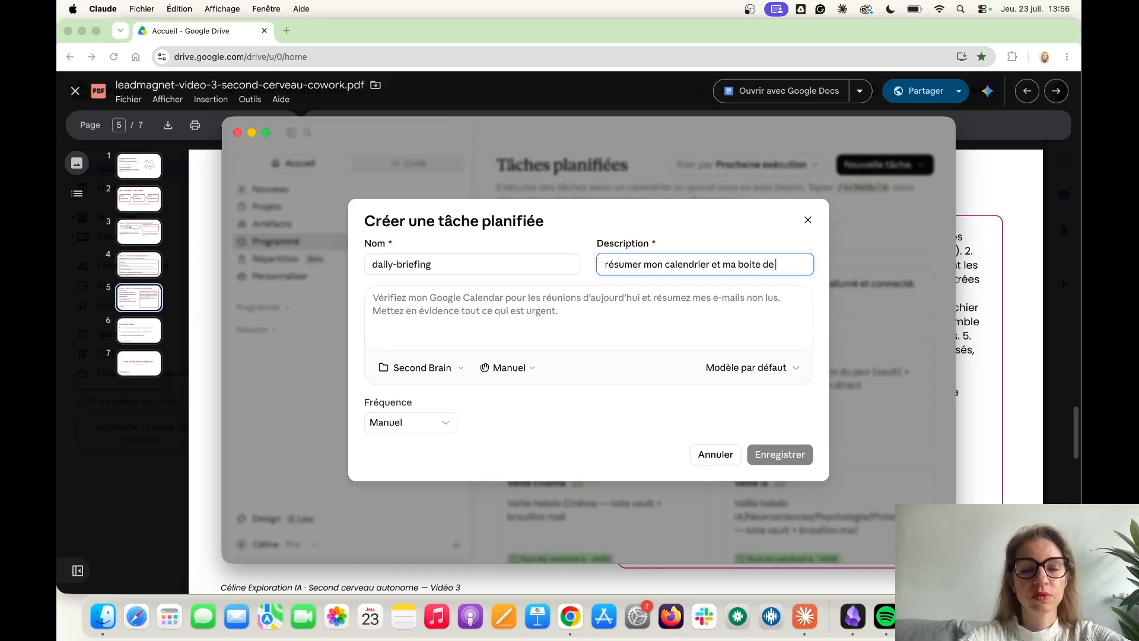
type("réception")
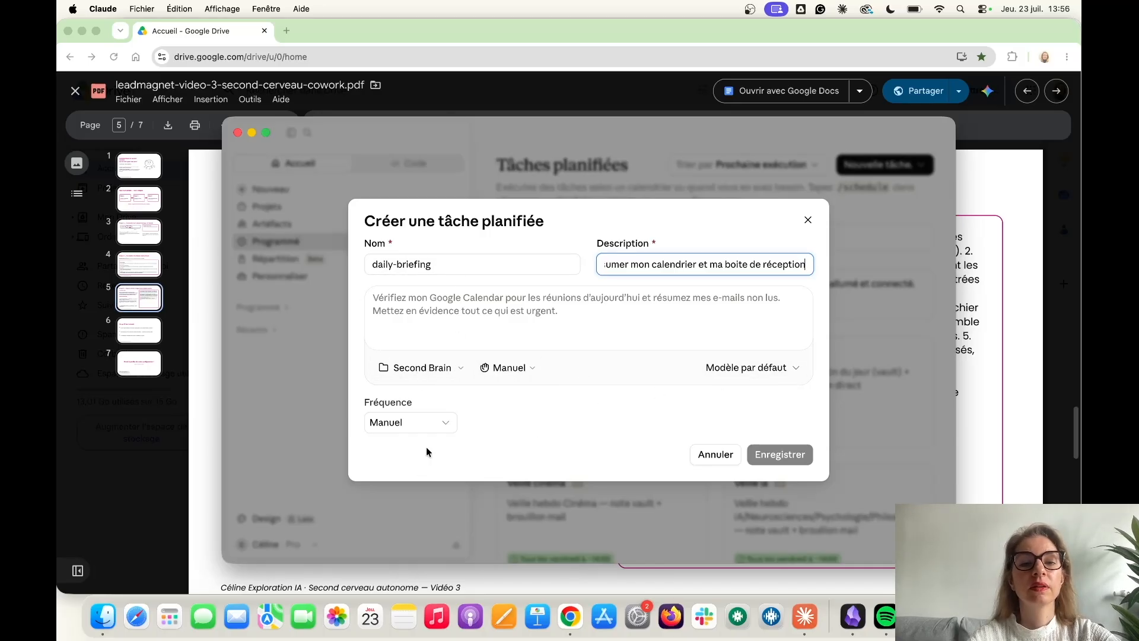
Schedule the daily-briefing task to repeat daily (Quotidien) at 08:00 and choose the Sonnet 4.6 model for it.
left_click(442, 425)
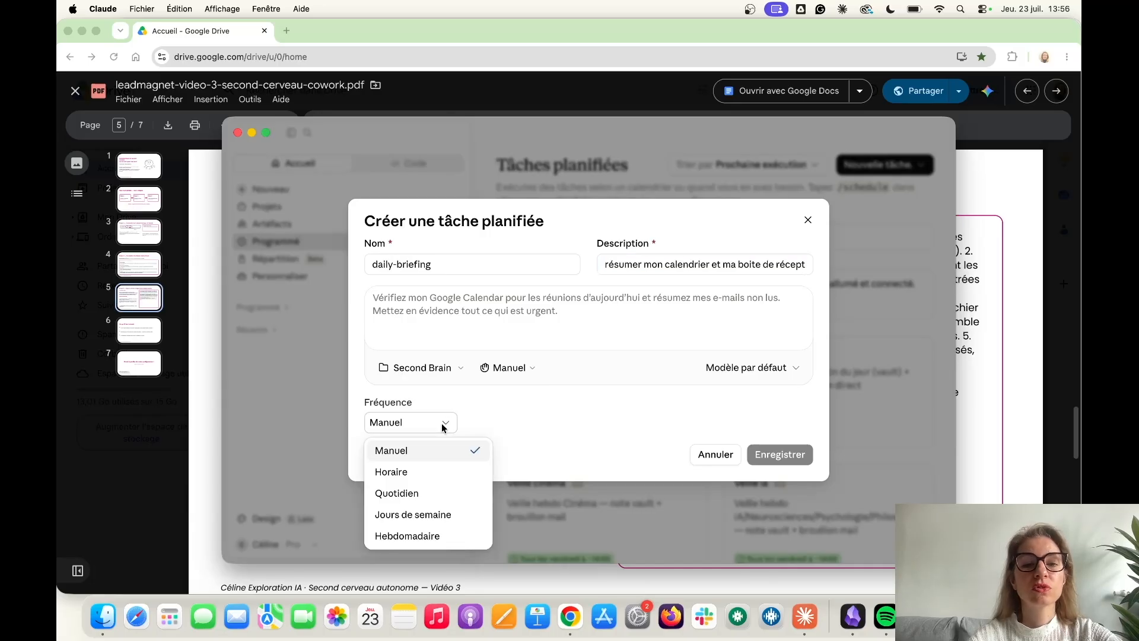
left_click(418, 494)
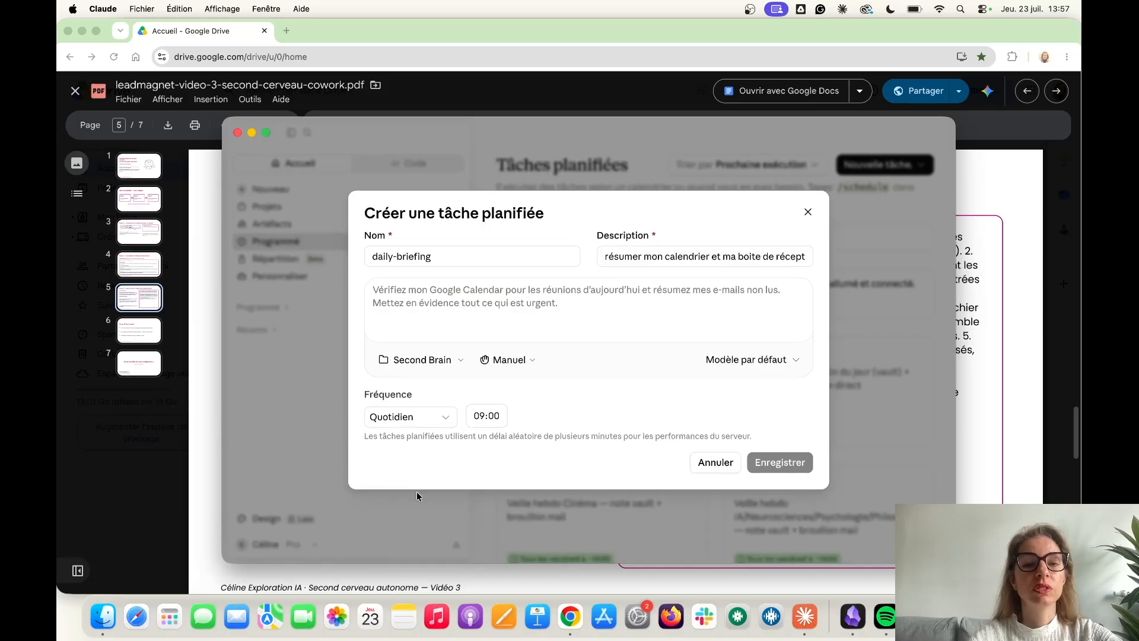
left_click(442, 418)
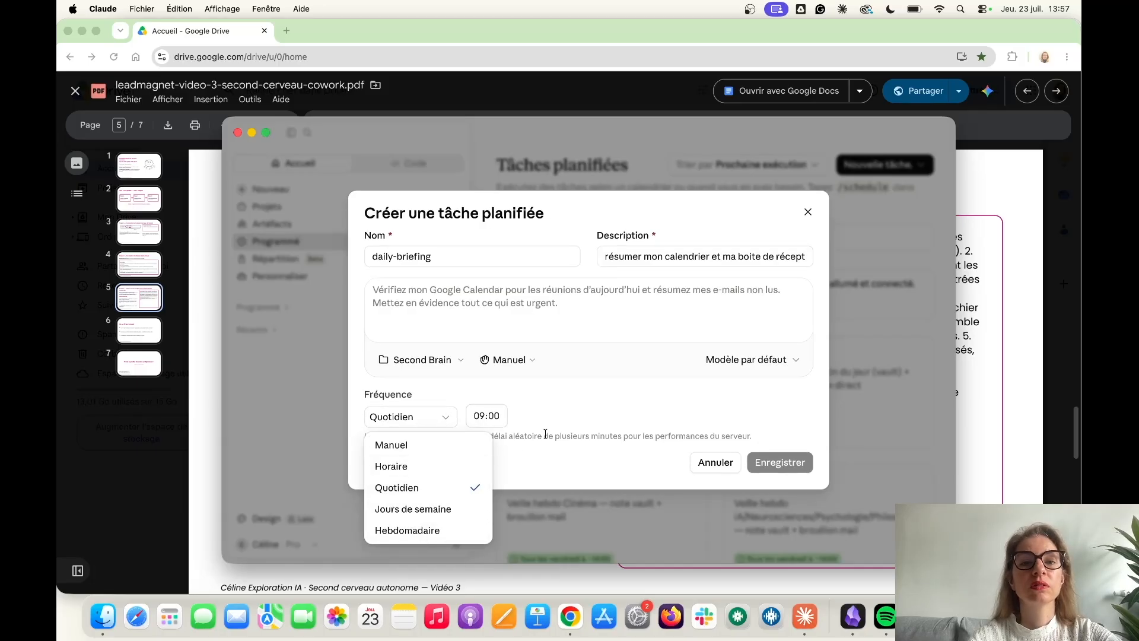
left_click(577, 434)
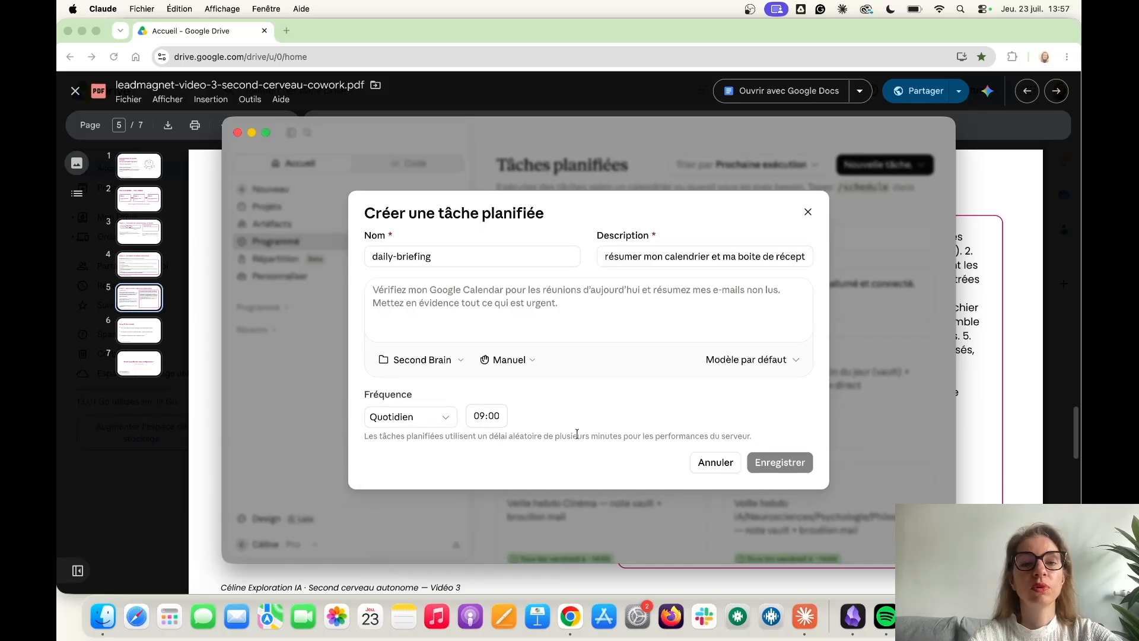
left_click(488, 419)
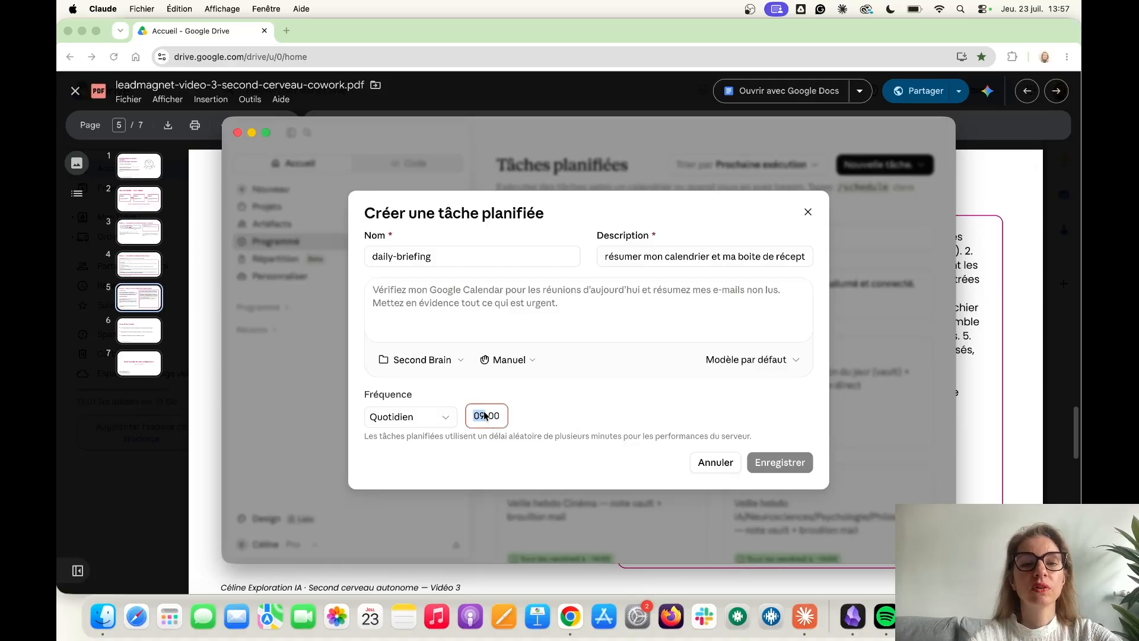
type("08")
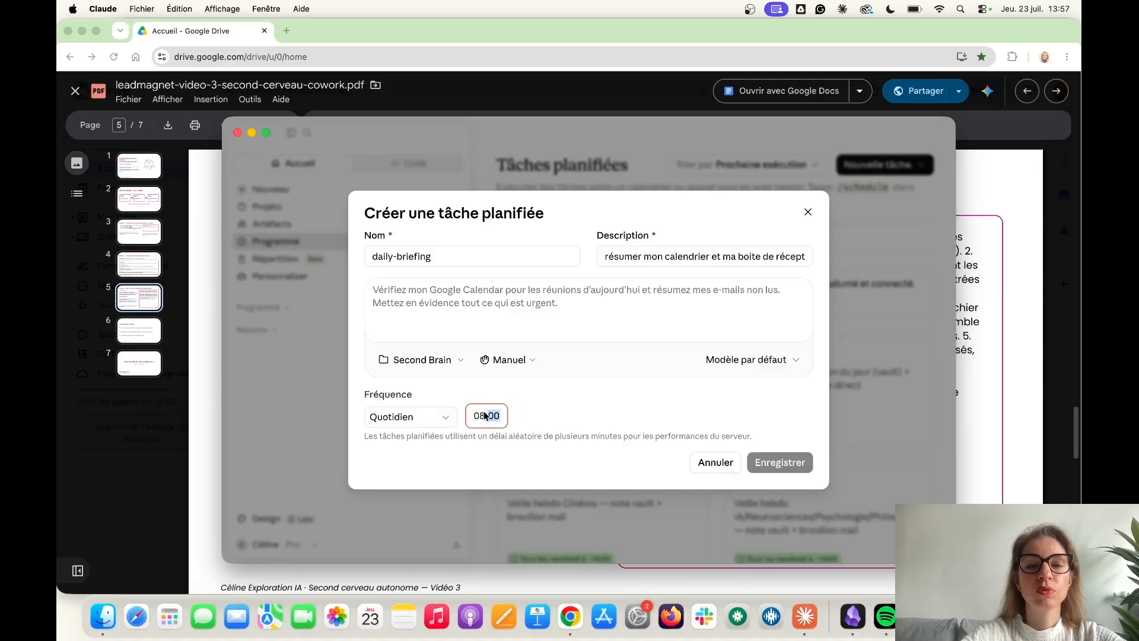
left_click(775, 411)
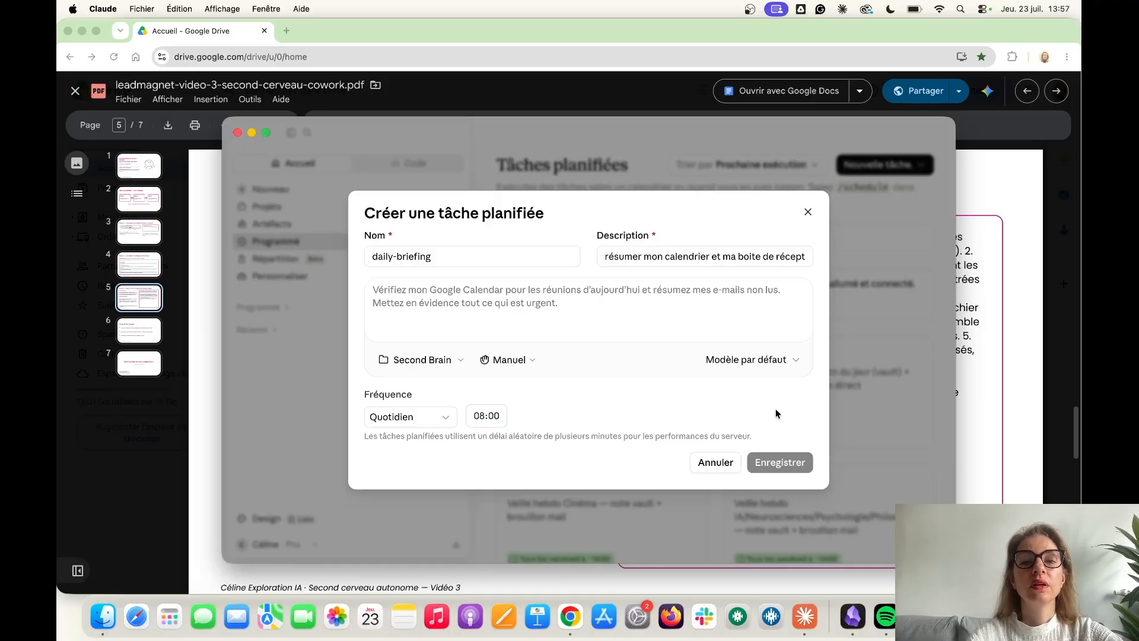
left_click(790, 361)
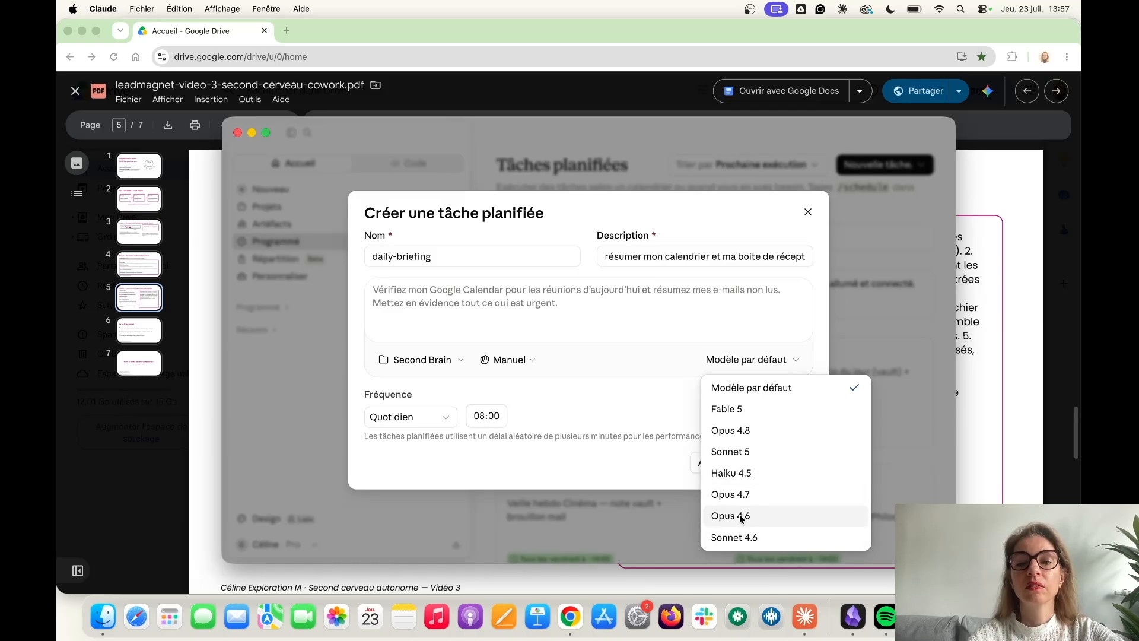
left_click(739, 538)
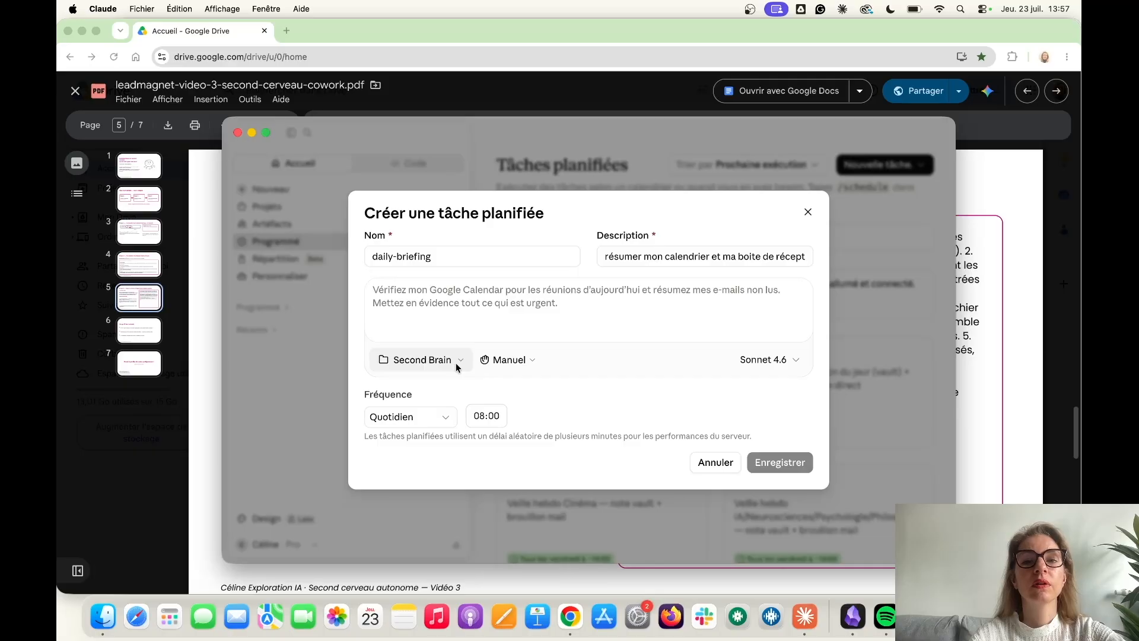
Enter "Vérifiez" as the daily-briefing task's instructions and save the scheduled task.
left_click(492, 303)
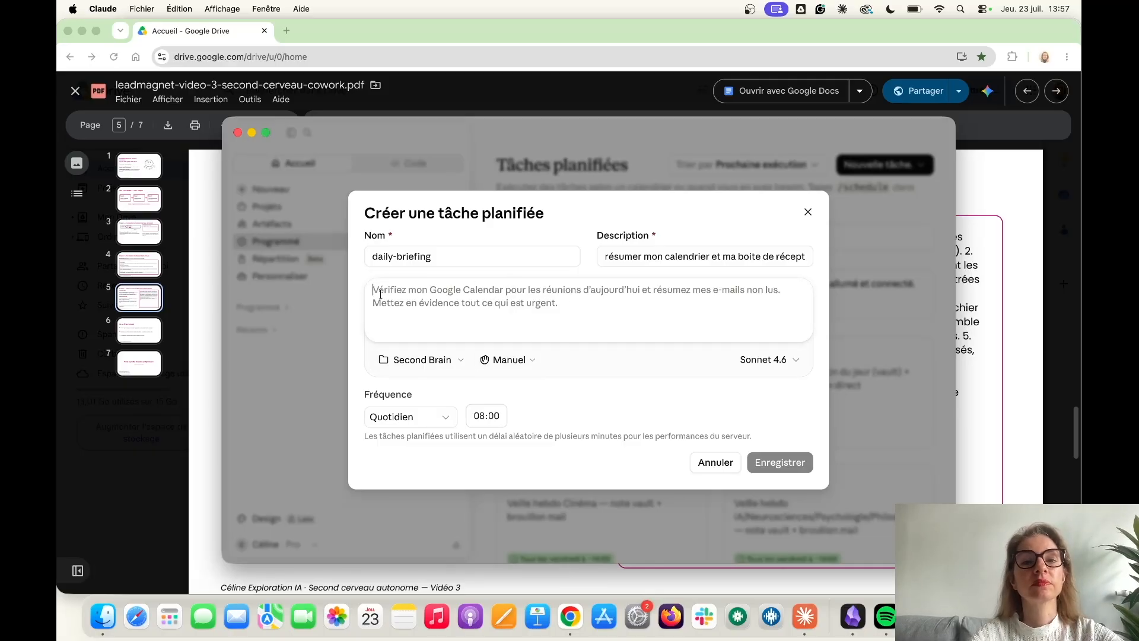
type("Vér")
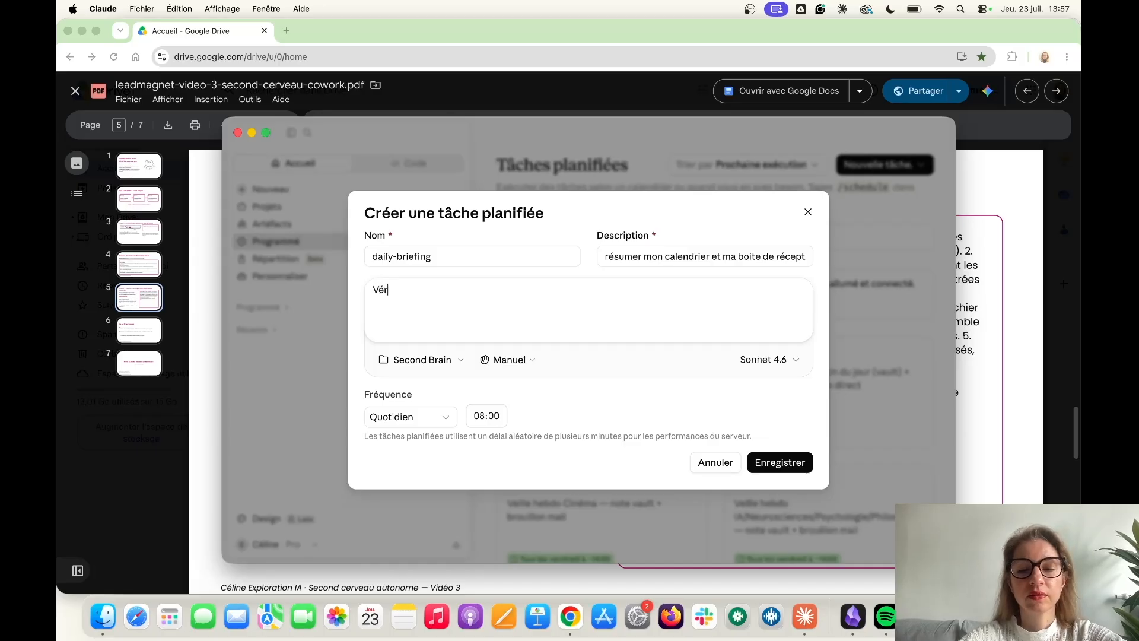
type("ifiez")
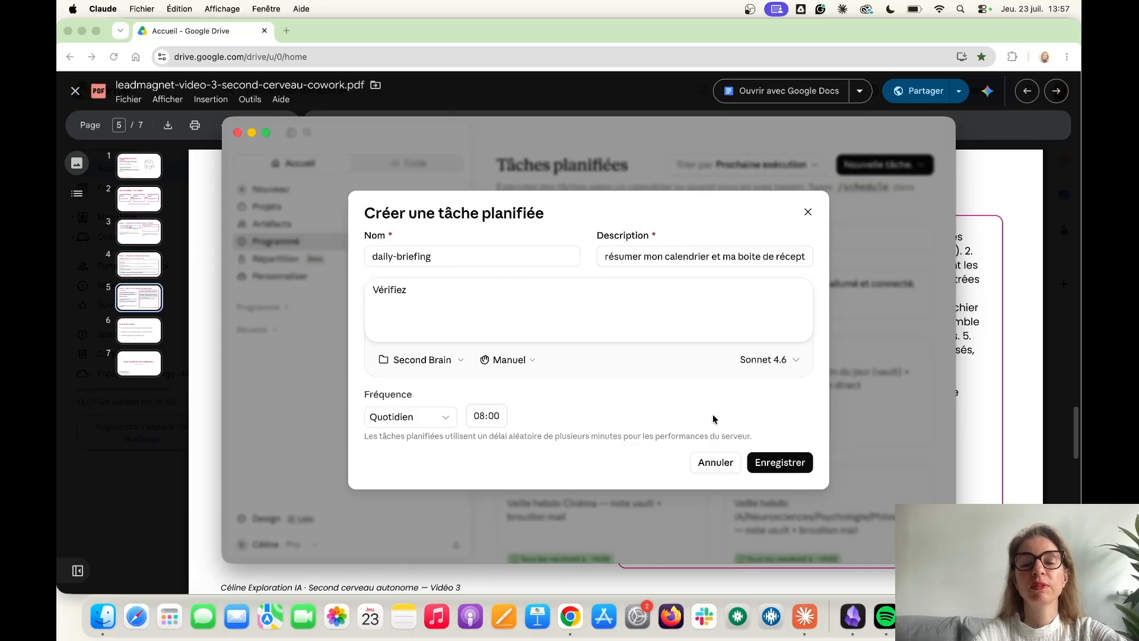
left_click(782, 466)
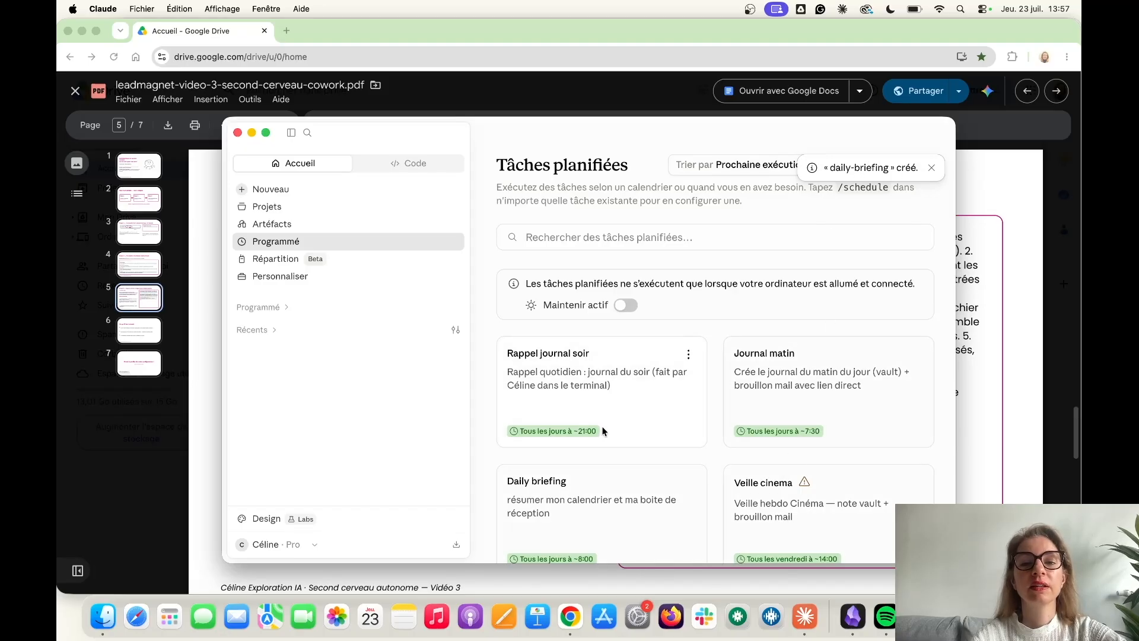
Delete the Daily briefing task from the scheduled tasks and confirm the deletion.
scroll(597, 451, "down", 1)
scroll(566, 496, "down", 3)
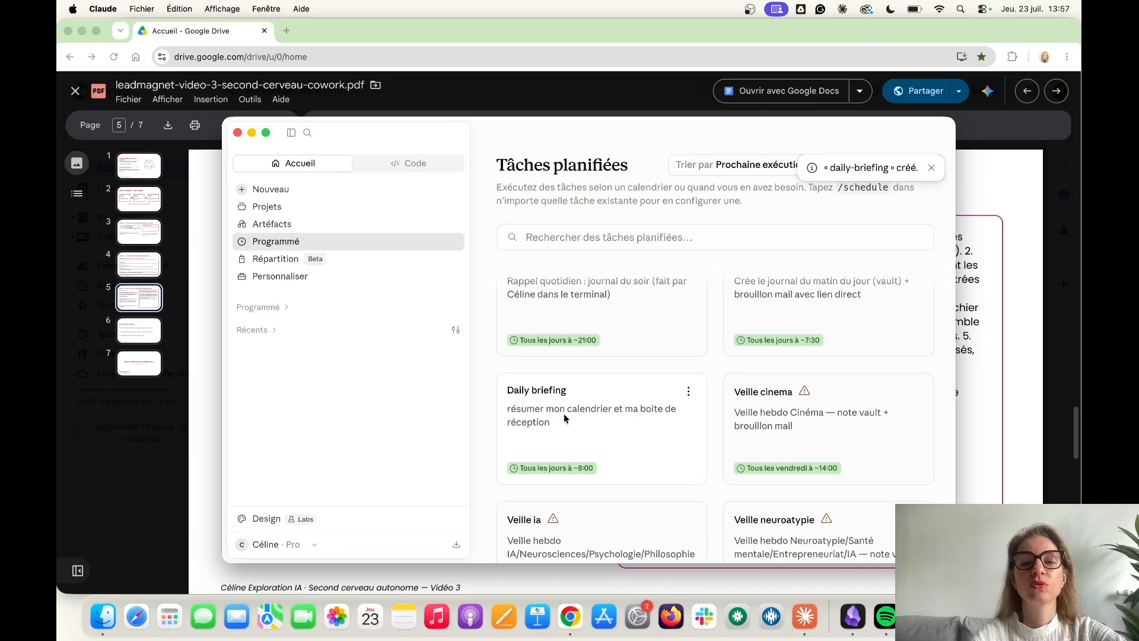
left_click(688, 391)
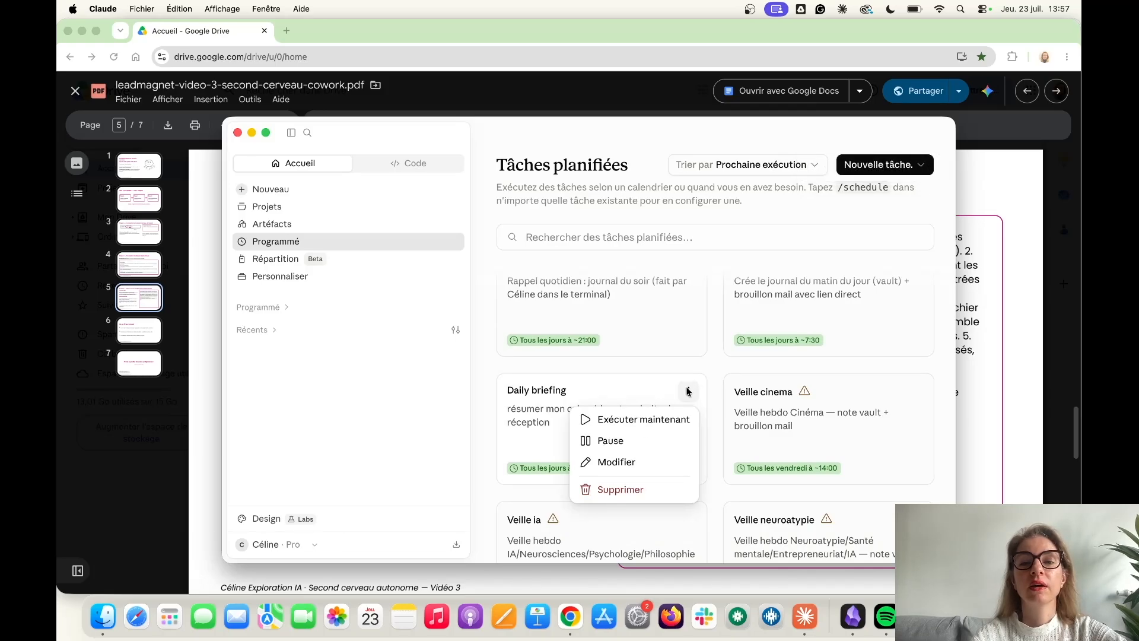
left_click(597, 493)
left_click(665, 393)
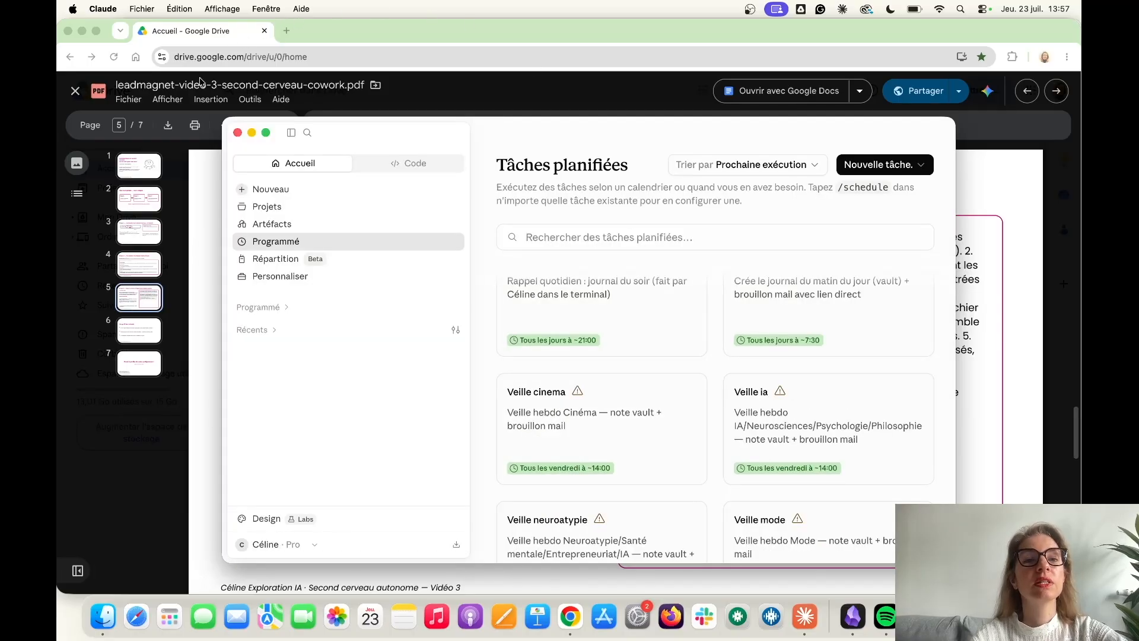
Switch back to the PDF guide in Chrome and review the Étape 3 page on creating the weekly scheduled task.
left_click(210, 273)
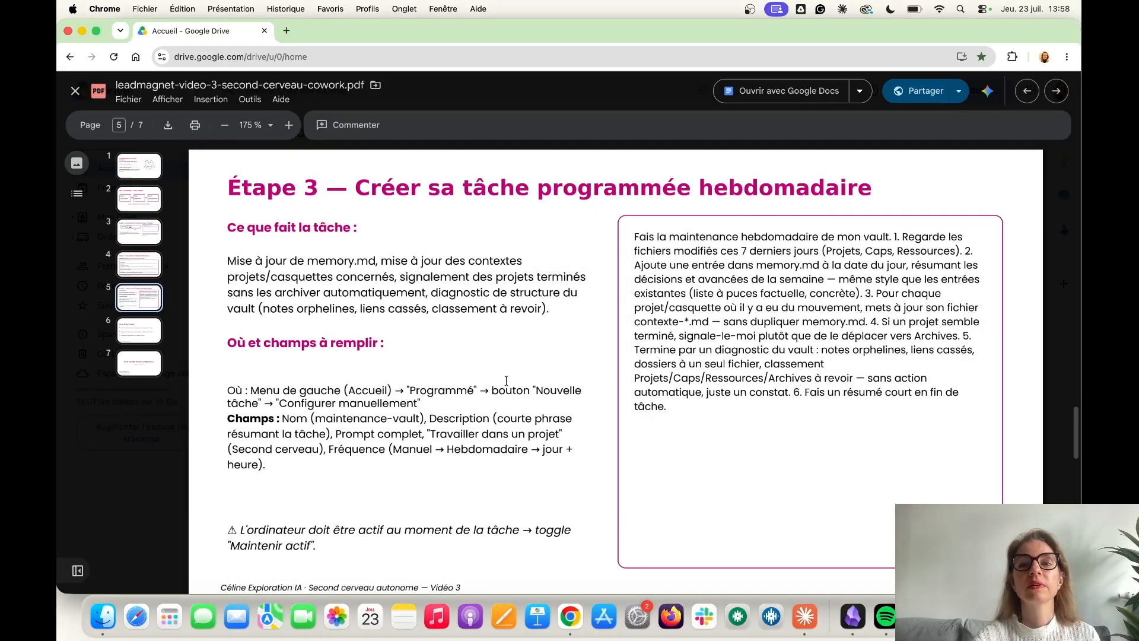
scroll(506, 380, "down", 2)
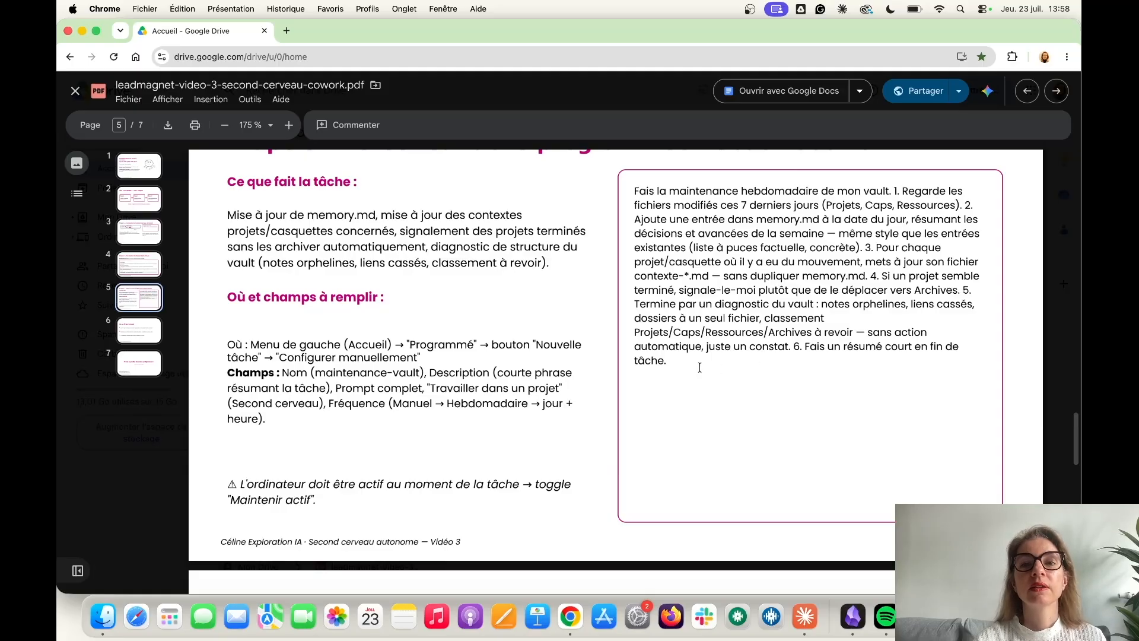
scroll(700, 368, "up", 2)
scroll(700, 368, "down", 3)
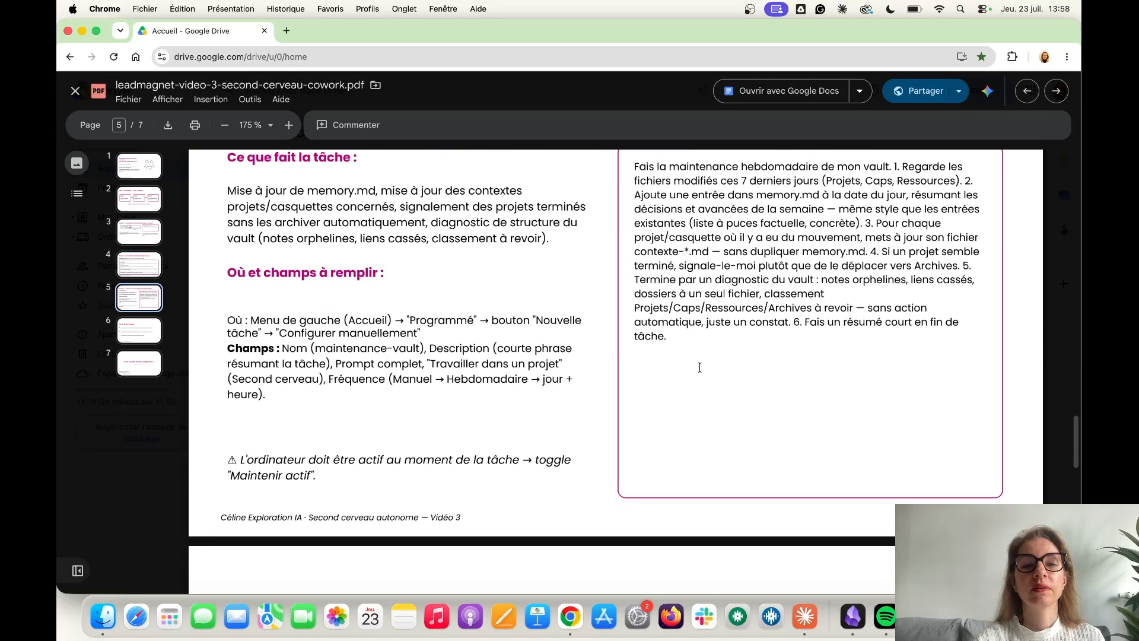
scroll(700, 368, "up", 2)
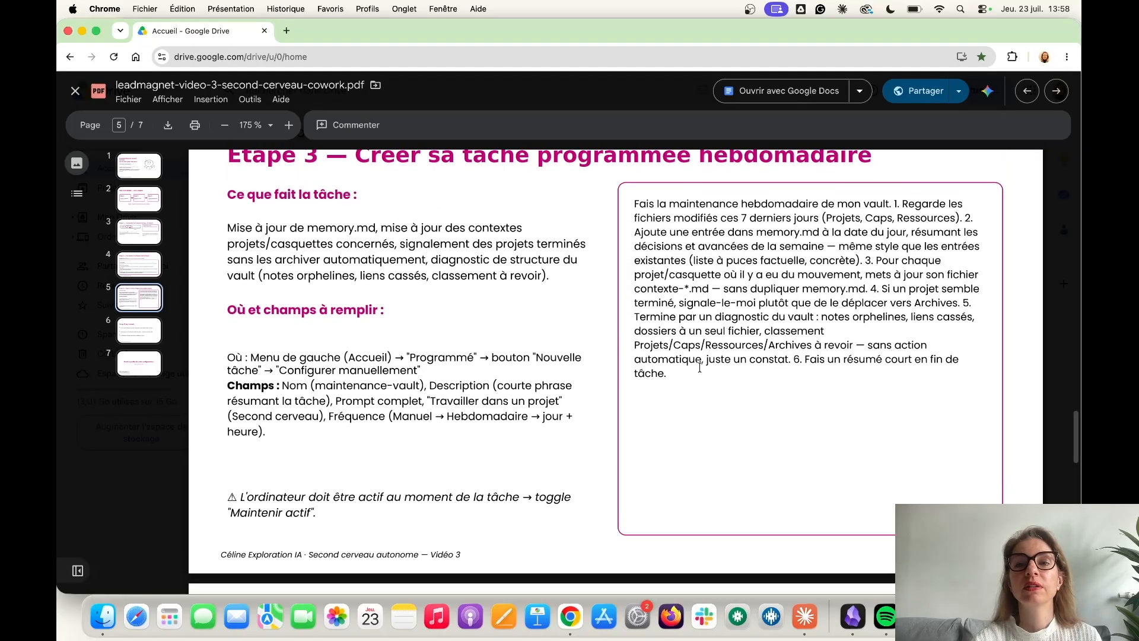
Read the three key takeaways on the guide's "Ce qu'il faut retenir" page.
scroll(700, 368, "down", 12)
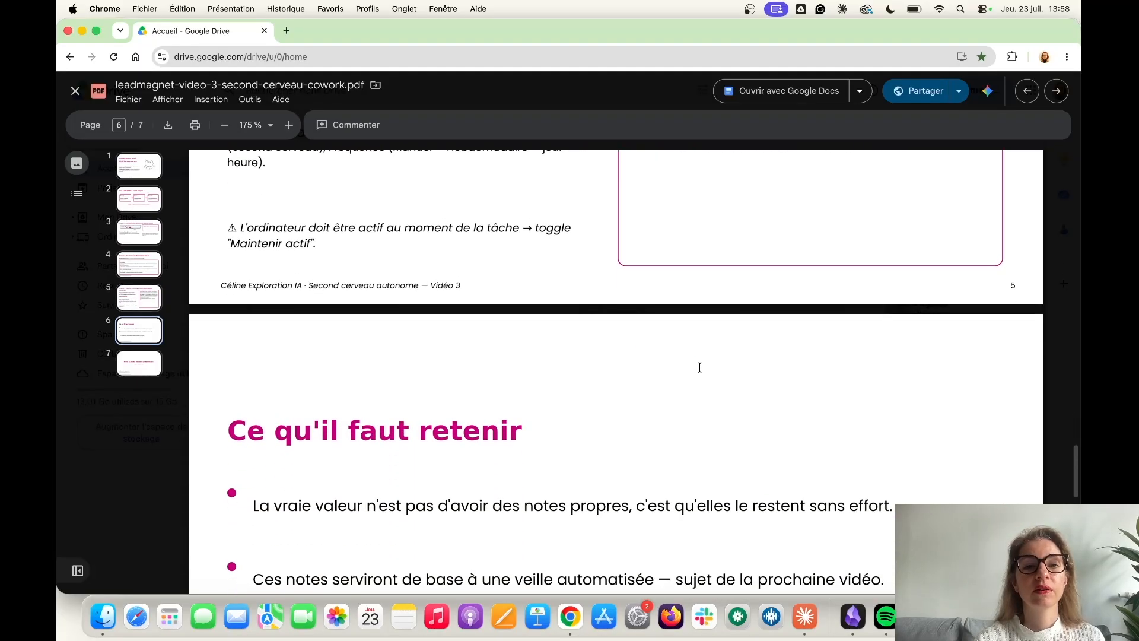
scroll(700, 367, "up", 9)
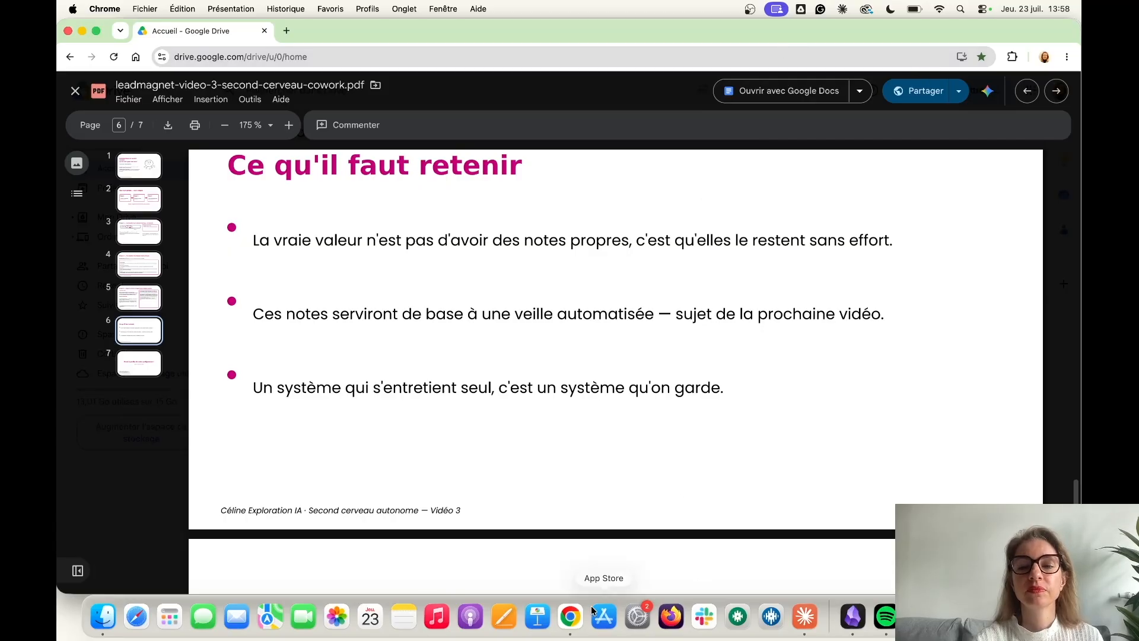
scroll(695, 421, "up", 3)
scroll(695, 421, "down", 8)
scroll(694, 420, "up", 3)
scroll(695, 420, "up", 7)
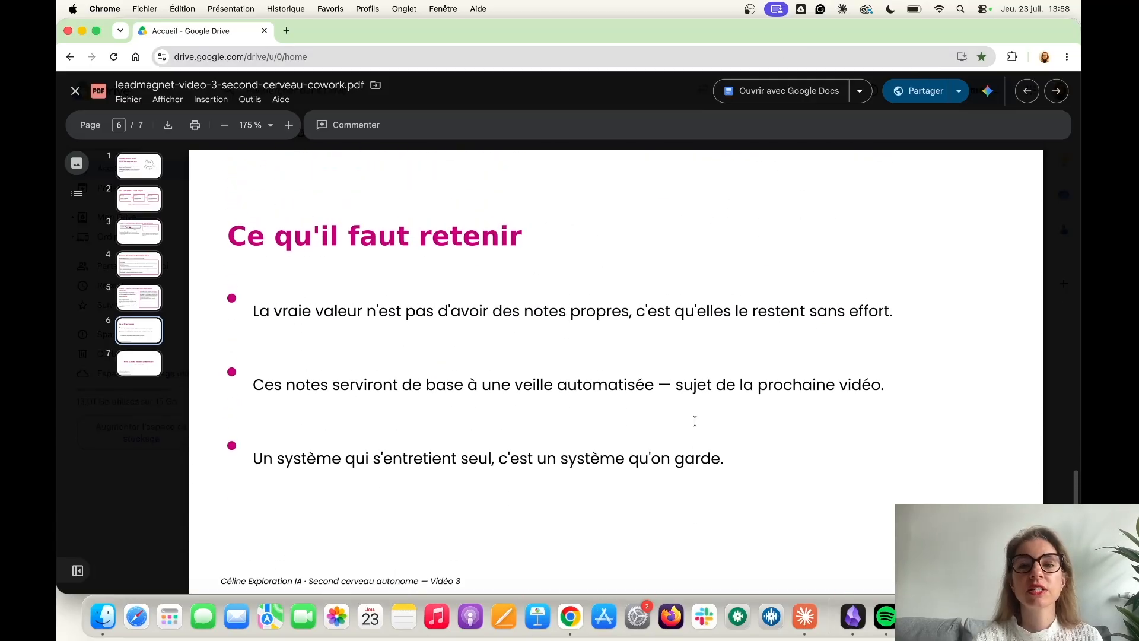
scroll(694, 421, "down", 1)
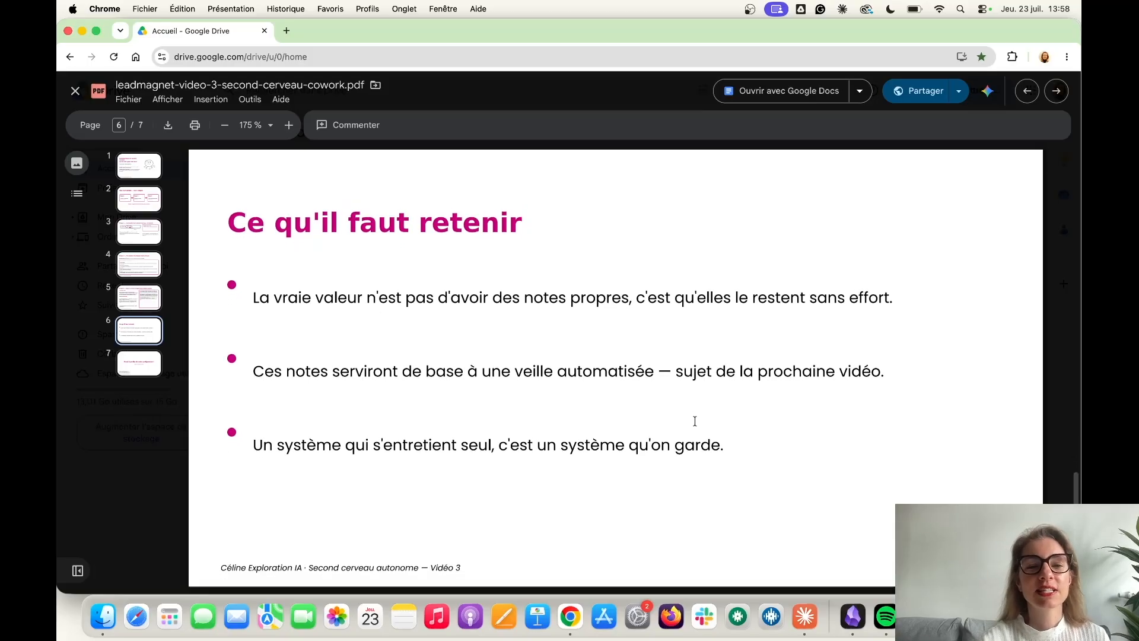
scroll(695, 421, "down", 1)
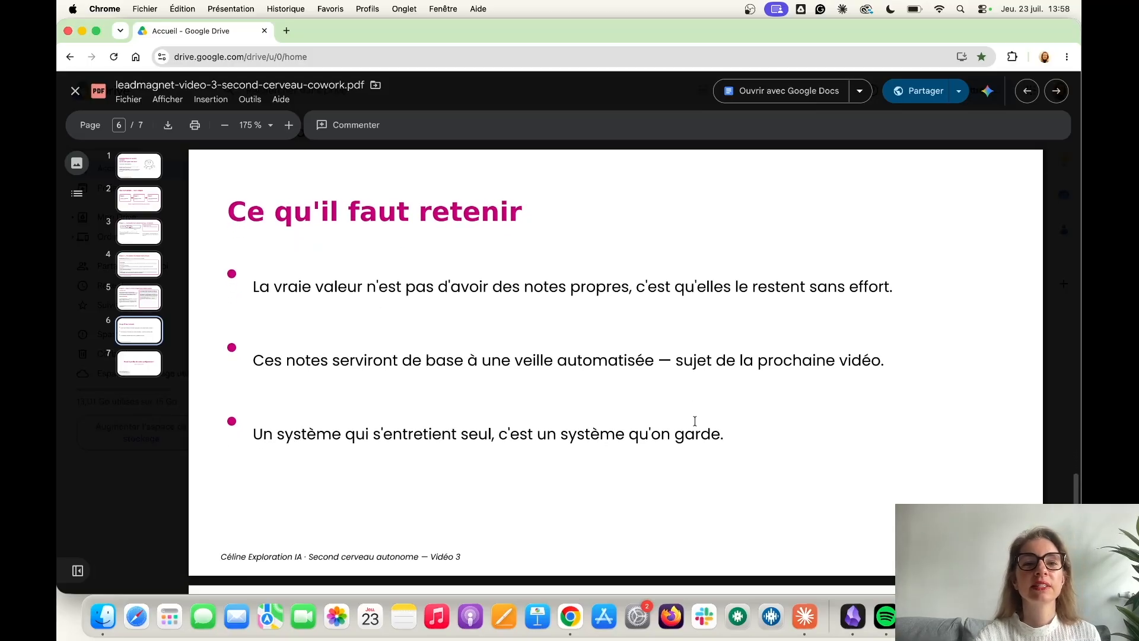